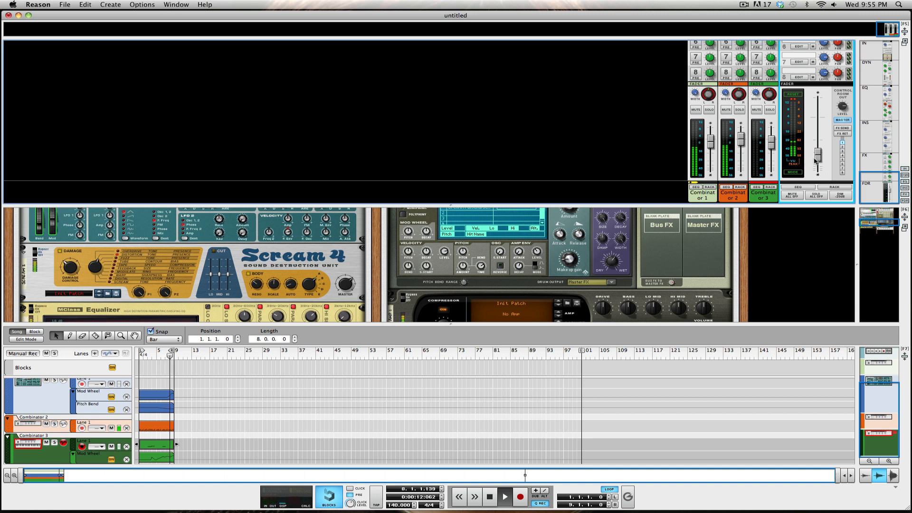
Step: Raise the master fader level in the mixer
mouse_move(815, 160)
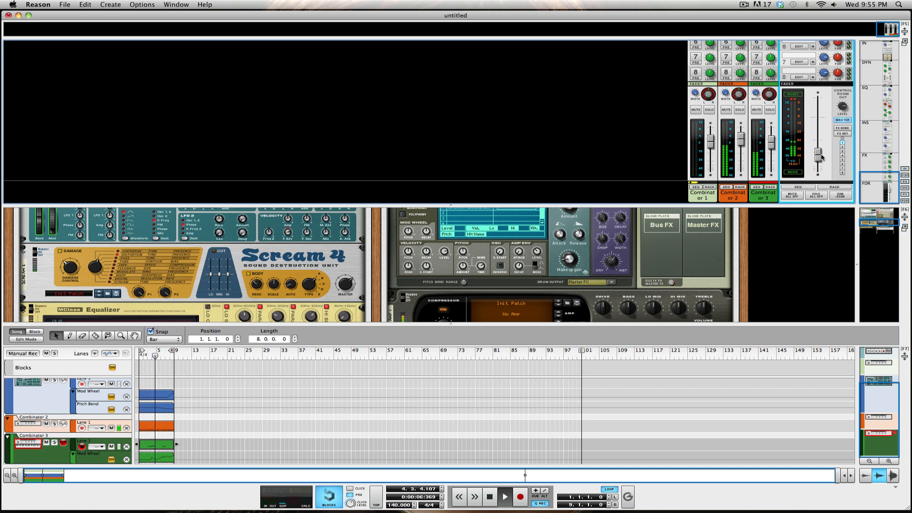
drag(818, 159, 821, 122)
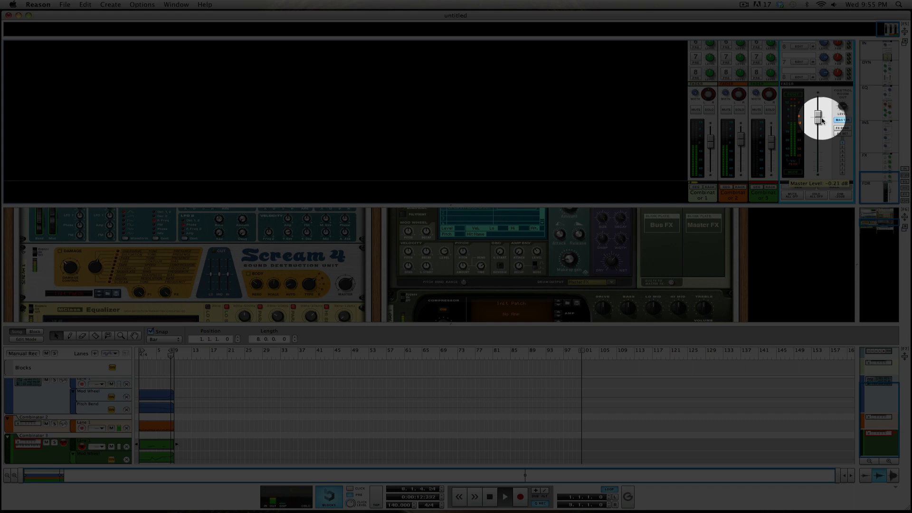
Step: Enlarge the rack area and show the devices inside Combinator 3
drag(384, 205, 398, 37)
scroll(261, 156, up, 5)
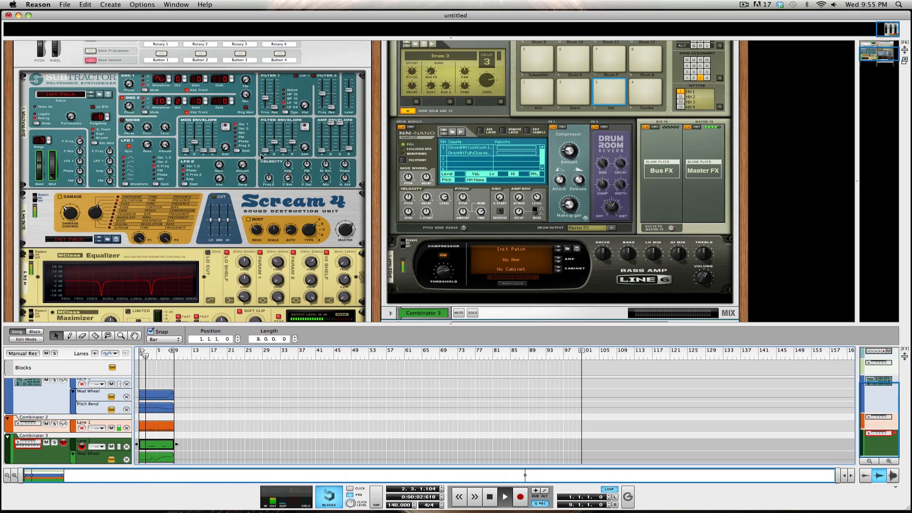
scroll(187, 209, up, 2)
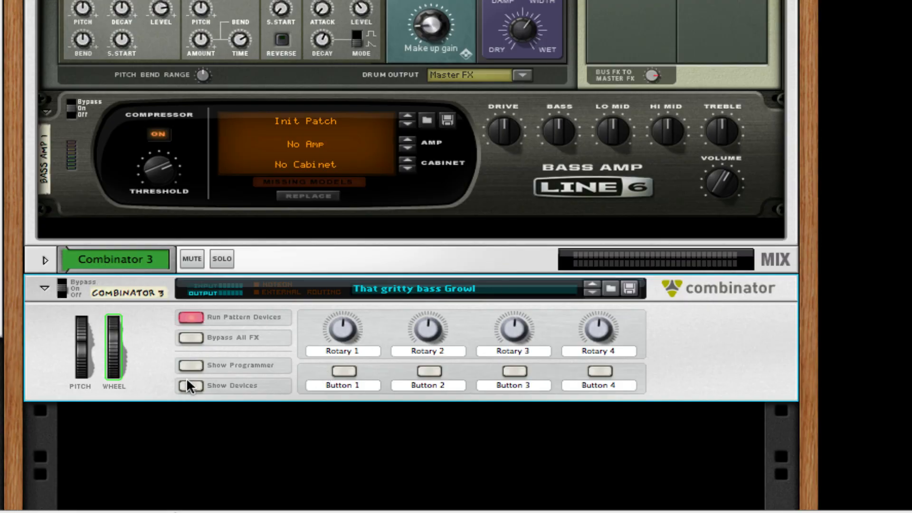
click(190, 385)
Step: Browse through the devices inside Combinator 3 and start playback to hear the bass sound
scroll(689, 277, down, 5)
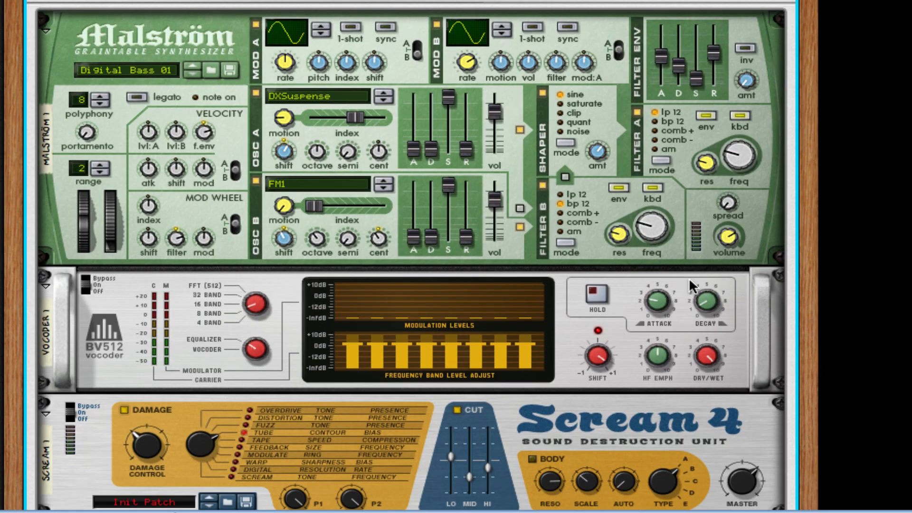
scroll(689, 279, down, 8)
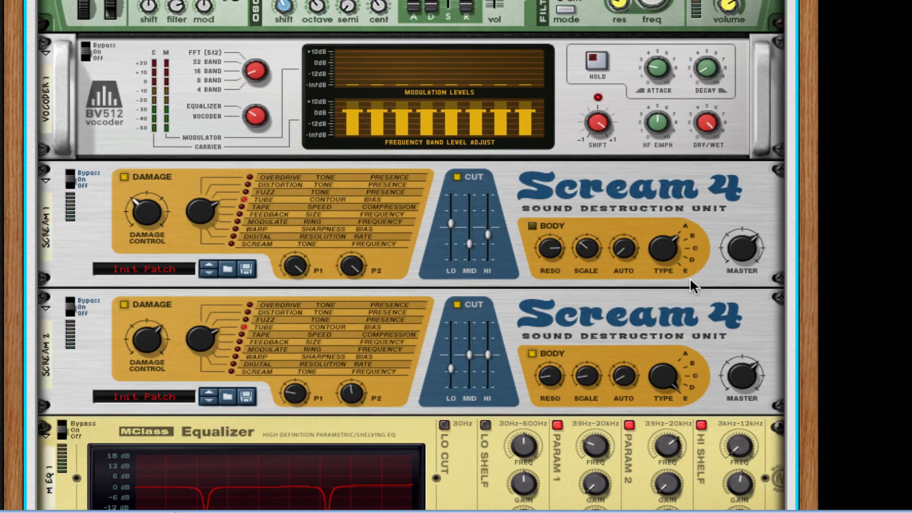
scroll(690, 278, down, 3)
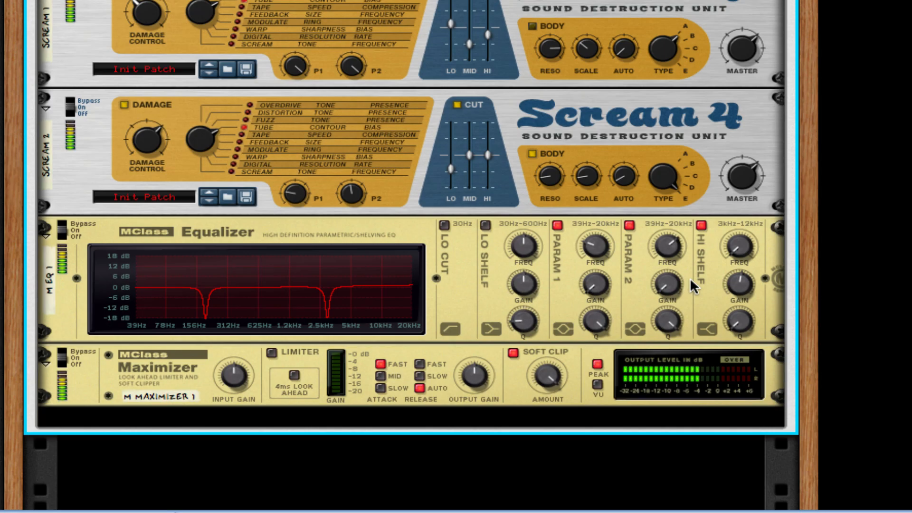
scroll(693, 285, up, 11)
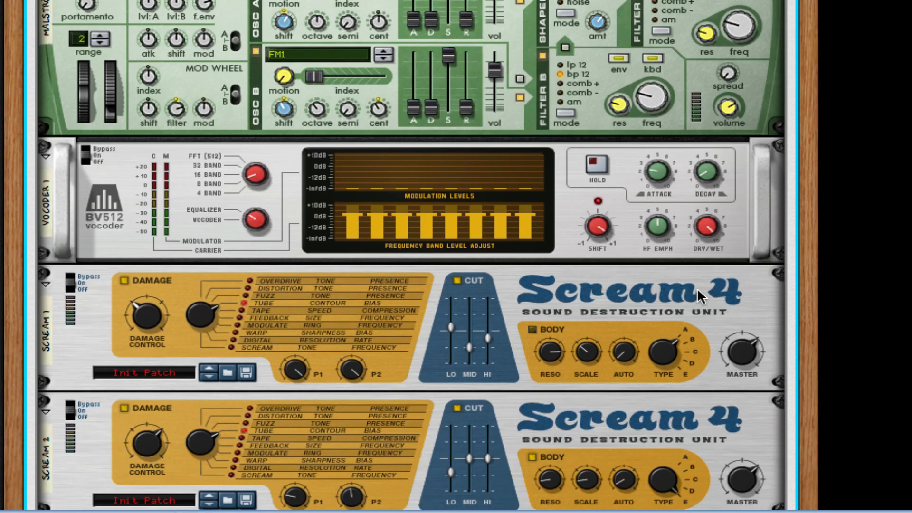
scroll(697, 287, up, 12)
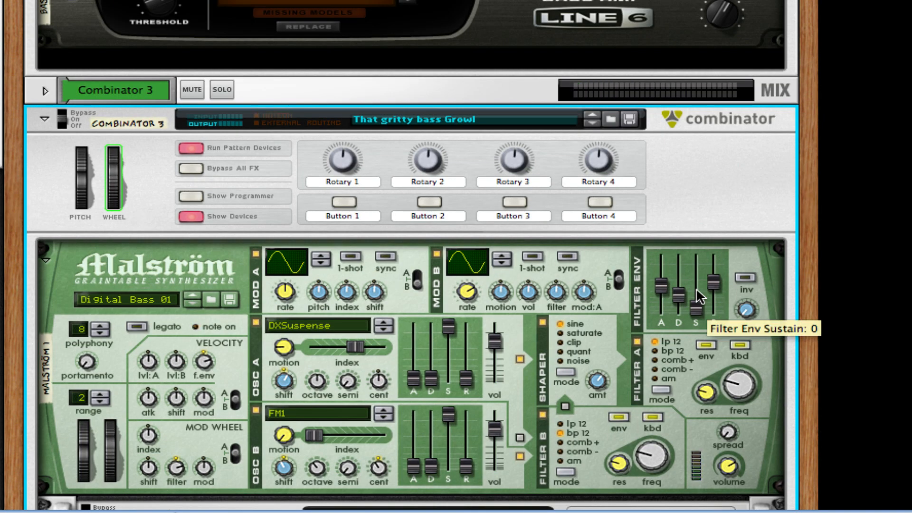
scroll(697, 296, up, 2)
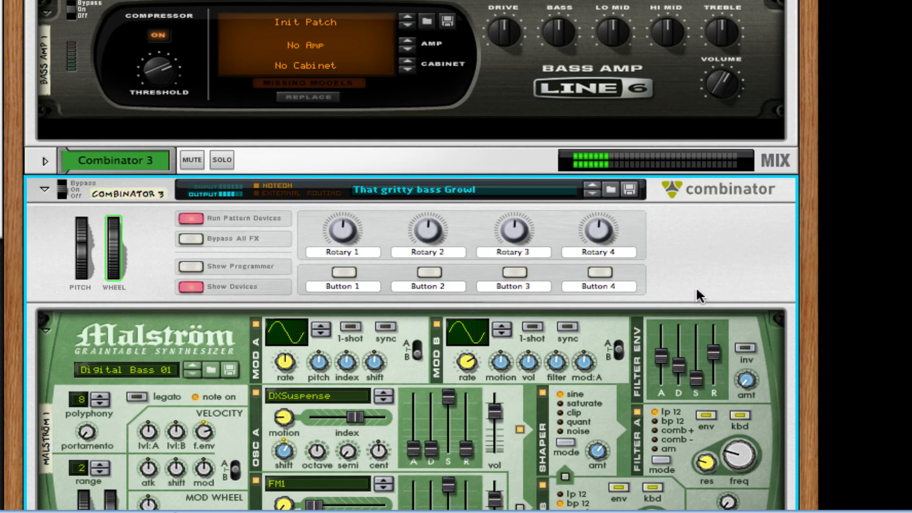
key(space)
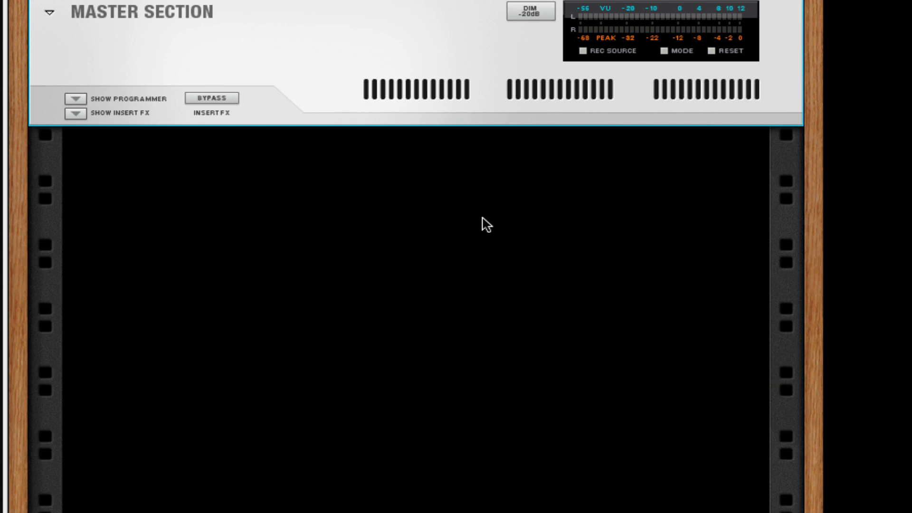
Step: Create a new empty Combinator below the master section
right_click(483, 223)
mouse_move(648, 363)
click(774, 373)
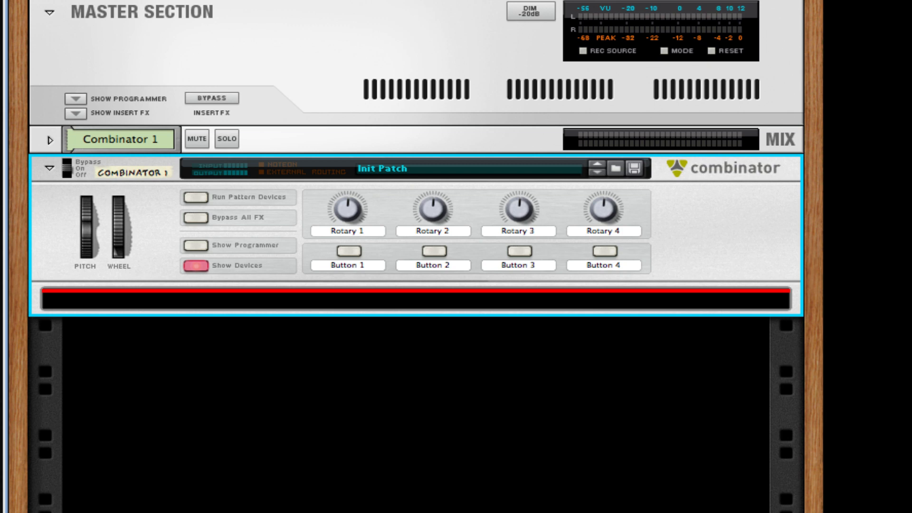
Step: Add a Subtractor synthesizer inside the new Combinator
right_click(380, 302)
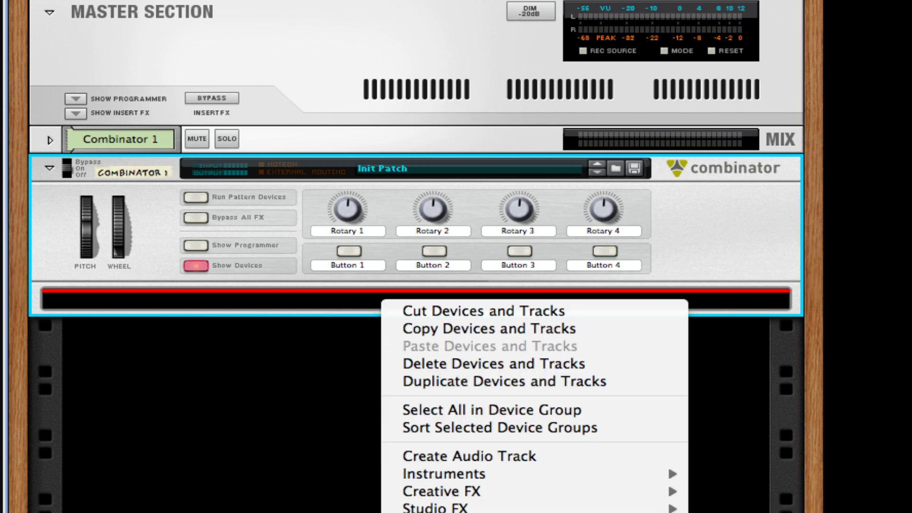
click(748, 273)
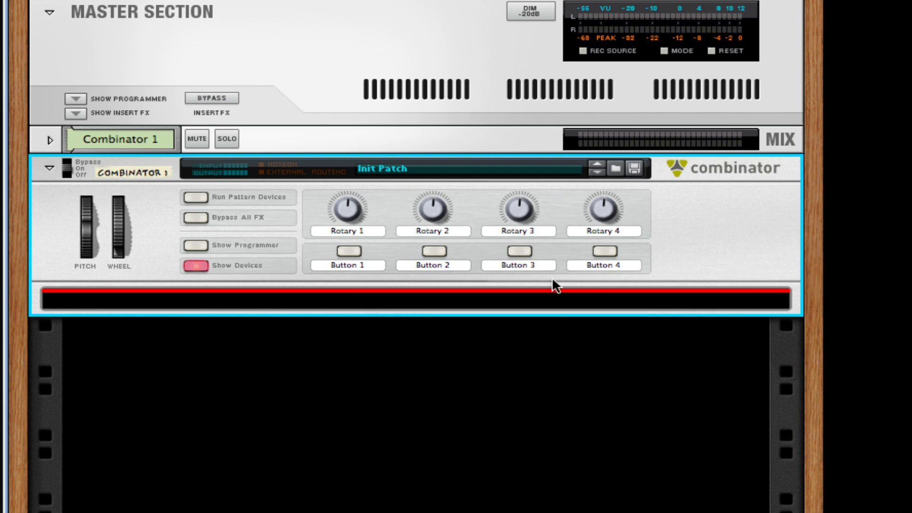
right_click(559, 291)
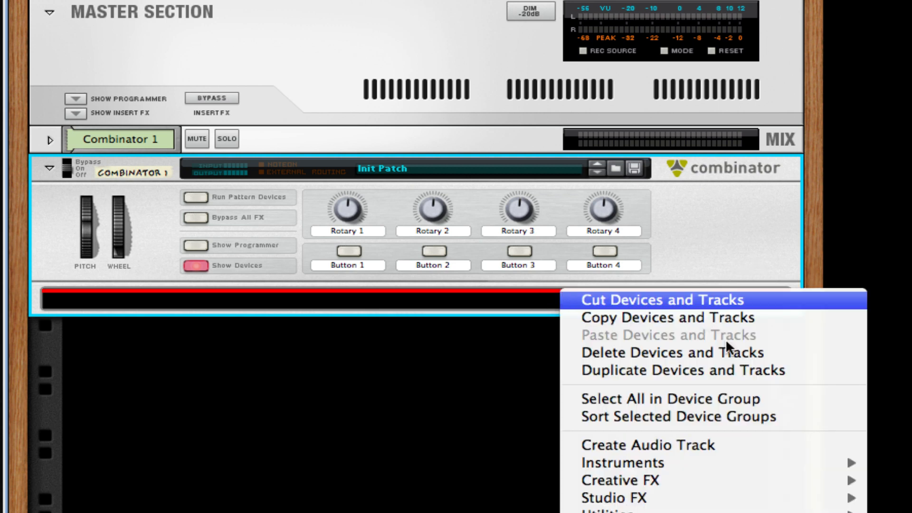
mouse_move(820, 459)
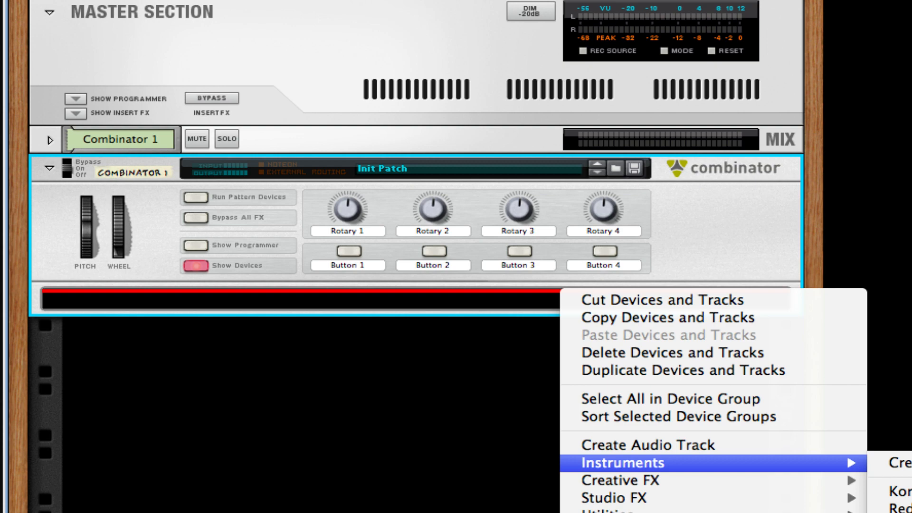
click(901, 510)
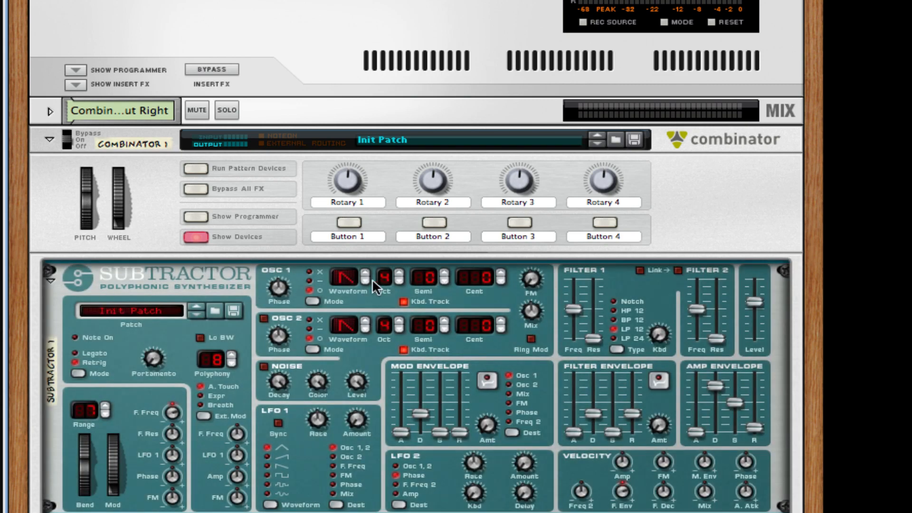
Step: Change Oscillator 1's waveform and set Oscillator 2 to waveform 10 with octave 2
click(366, 273)
click(365, 273)
click(363, 273)
click(367, 321)
click(365, 319)
click(365, 319)
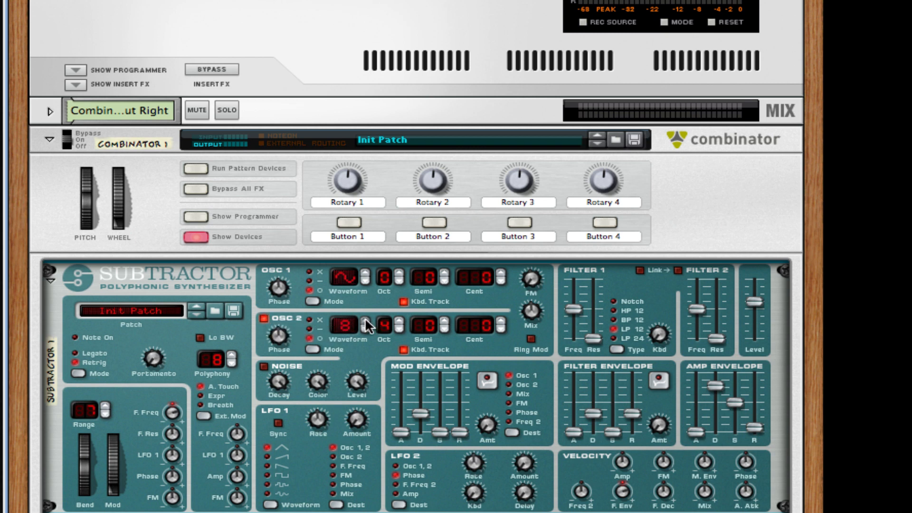
click(365, 320)
click(364, 320)
click(365, 320)
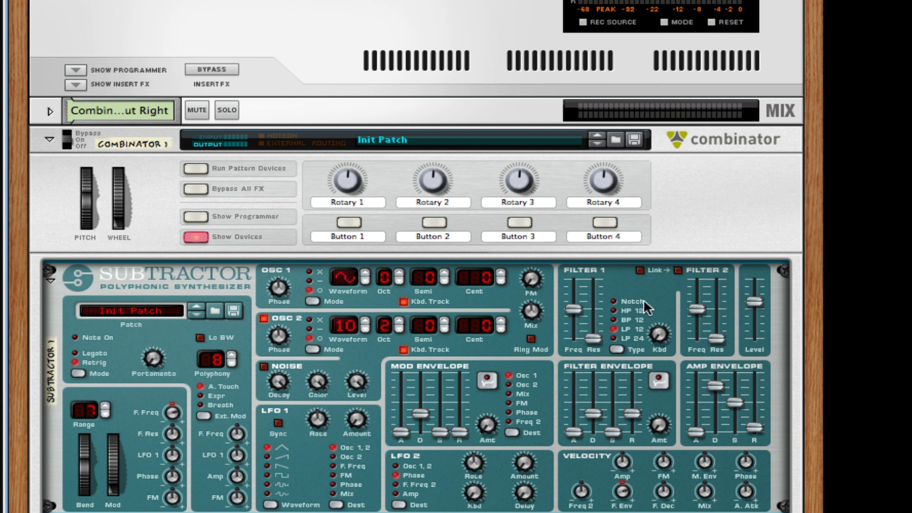
Step: Lower Filter 1's cutoff frequency slightly
mouse_move(524, 277)
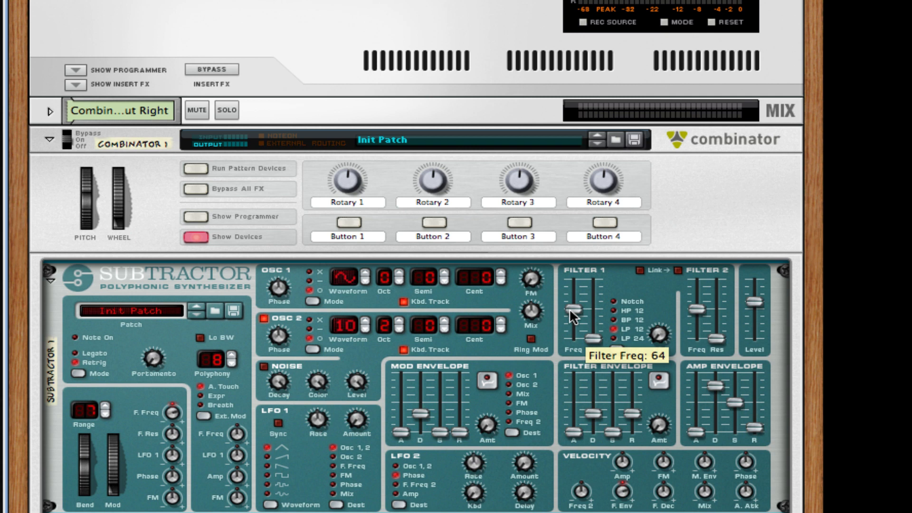
drag(570, 311, 566, 319)
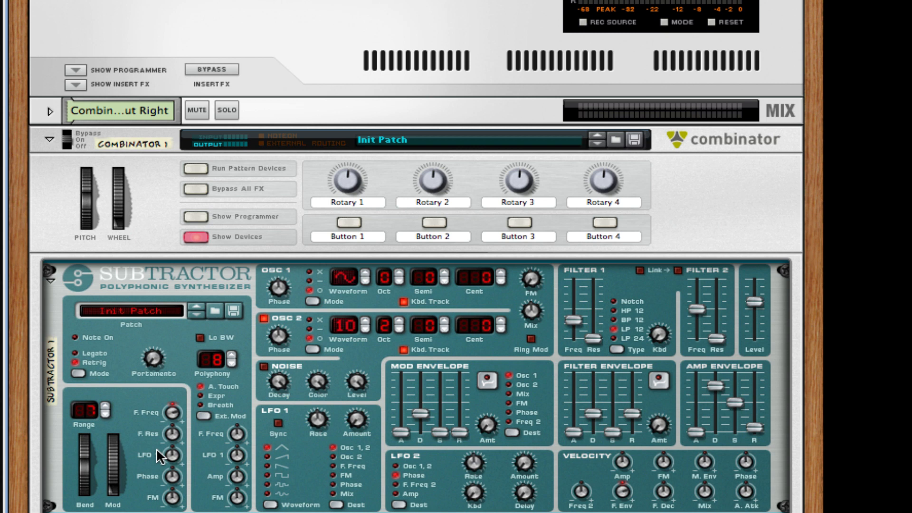
Step: Enable LFO 1 sync and raise its amount and rate
click(279, 423)
drag(357, 415, 485, 7)
drag(320, 418, 321, 409)
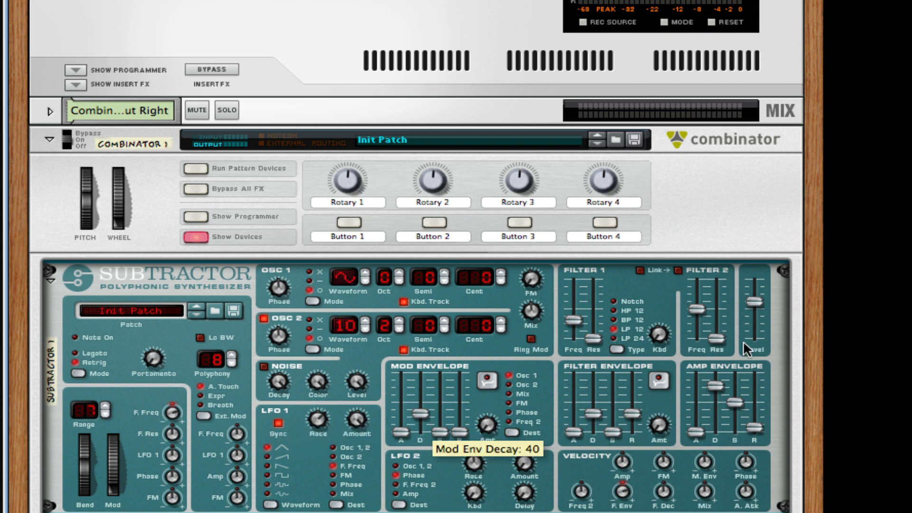
Step: Raise the amp envelope's decay, sustain and release
mouse_move(714, 383)
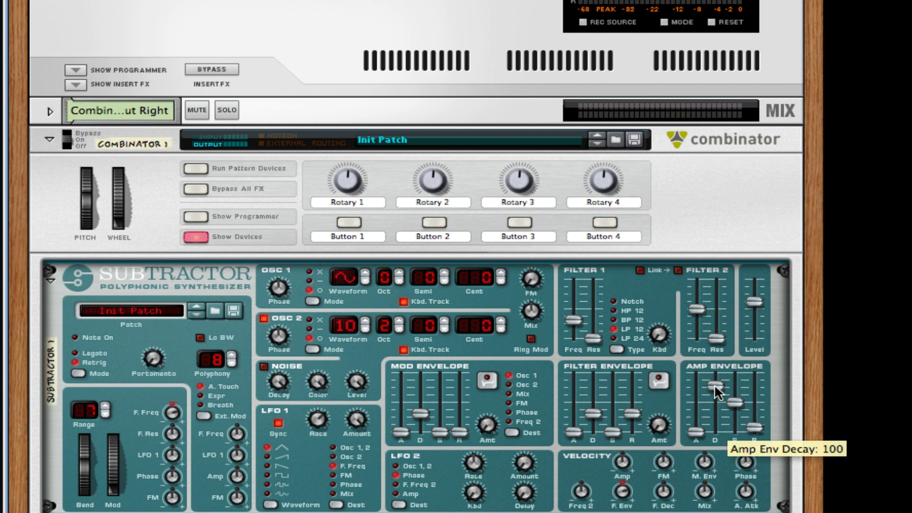
drag(714, 383, 714, 372)
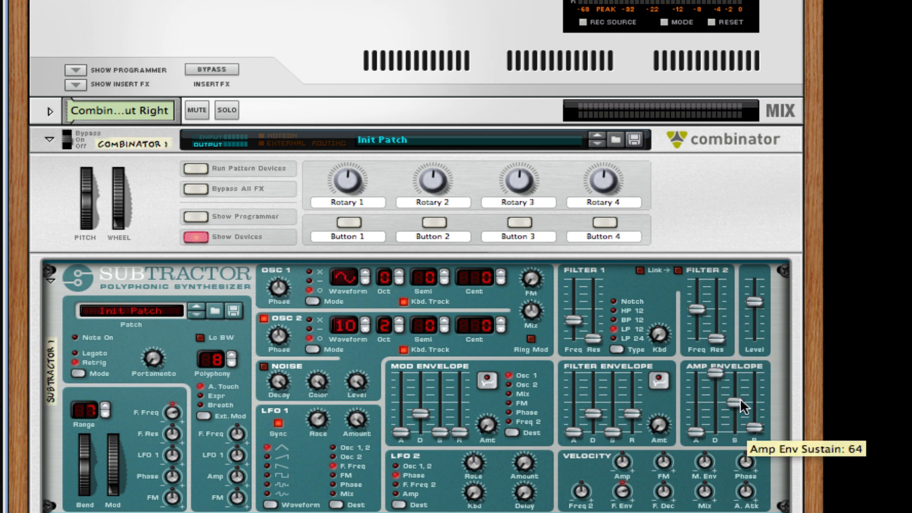
drag(737, 400, 766, 349)
drag(754, 428, 756, 421)
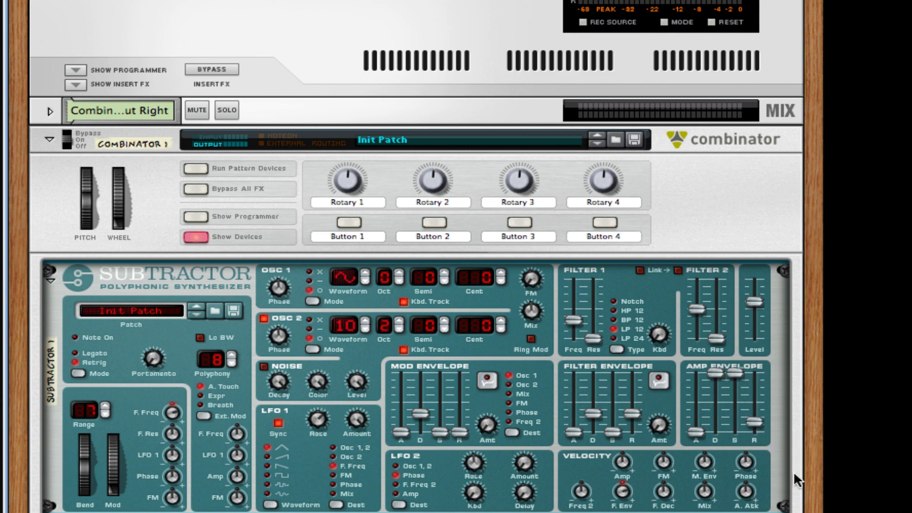
Step: Add a Scream 4 effect below the Subtractor inside the Combinator
scroll(510, 416, down, 5)
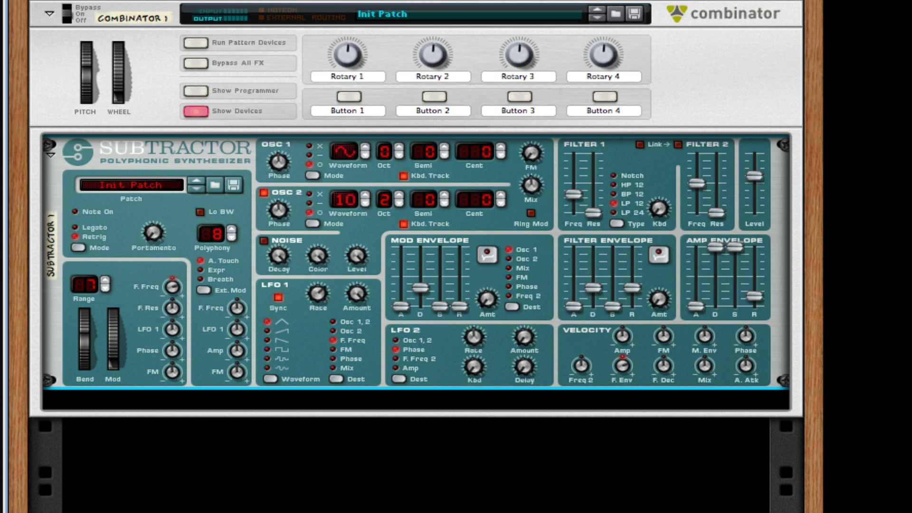
right_click(408, 314)
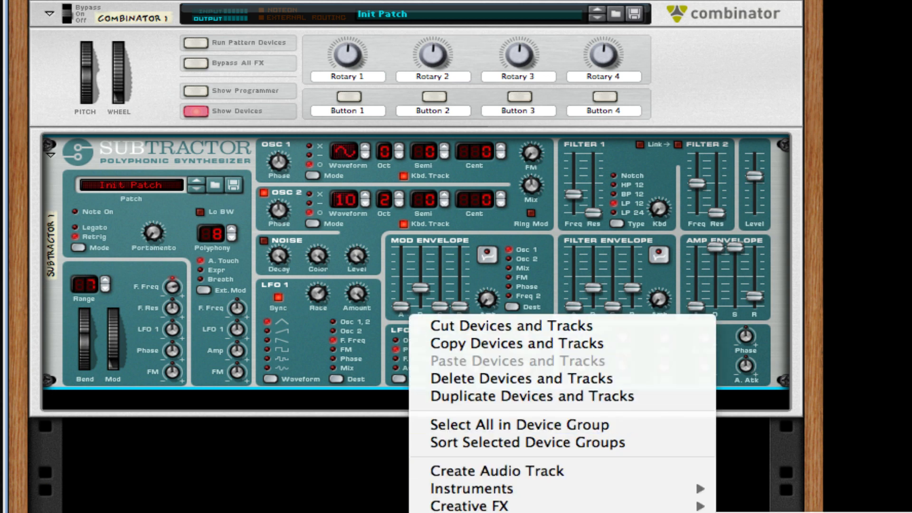
mouse_move(471, 506)
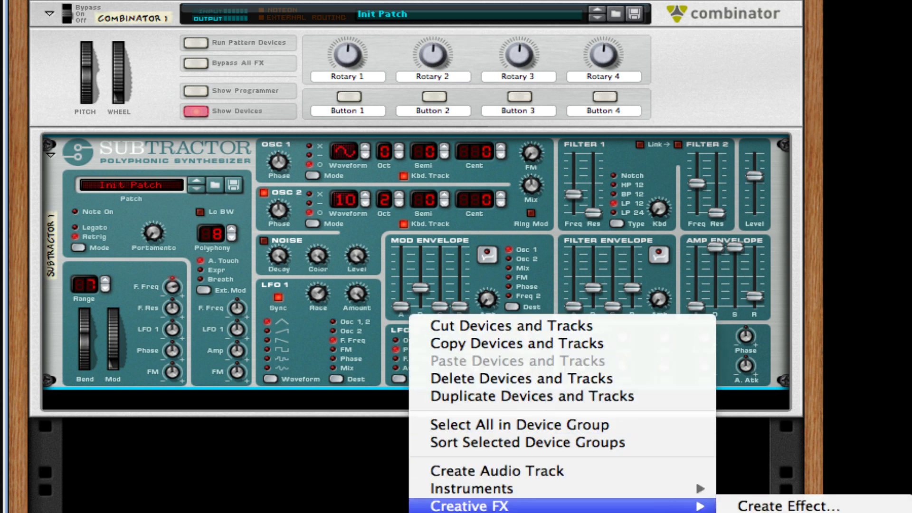
click(789, 512)
drag(672, 368, 671, 512)
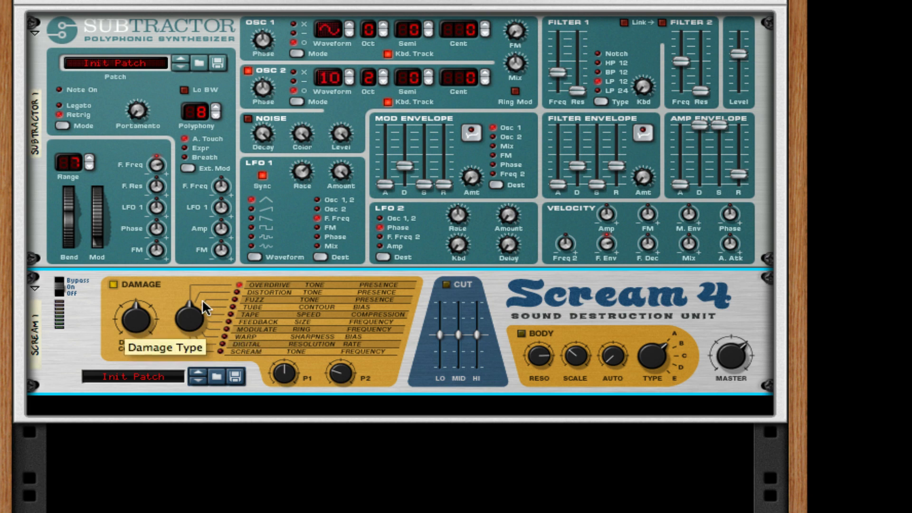
Step: Set the Scream 4 damage type to Distortion and raise the P1 and P2 parameters
drag(142, 311, 138, 314)
drag(199, 318, 199, 311)
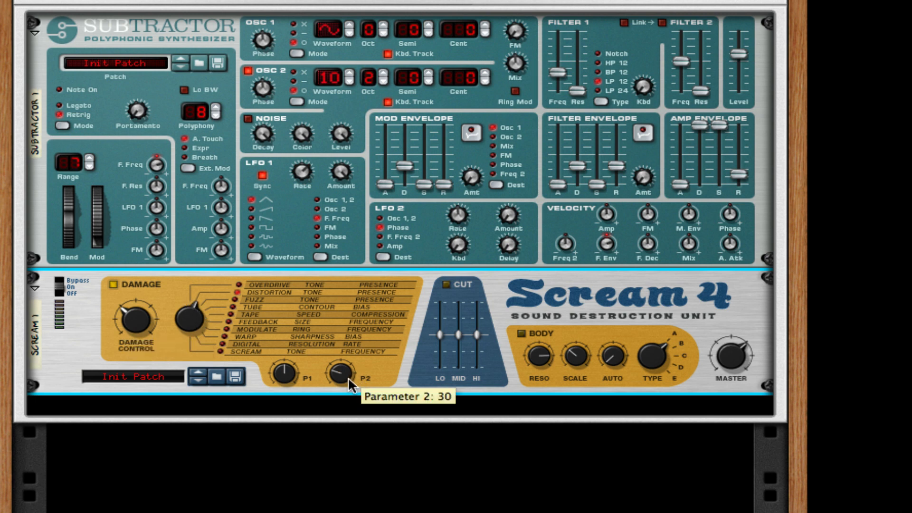
drag(349, 379, 349, 333)
drag(290, 369, 298, 323)
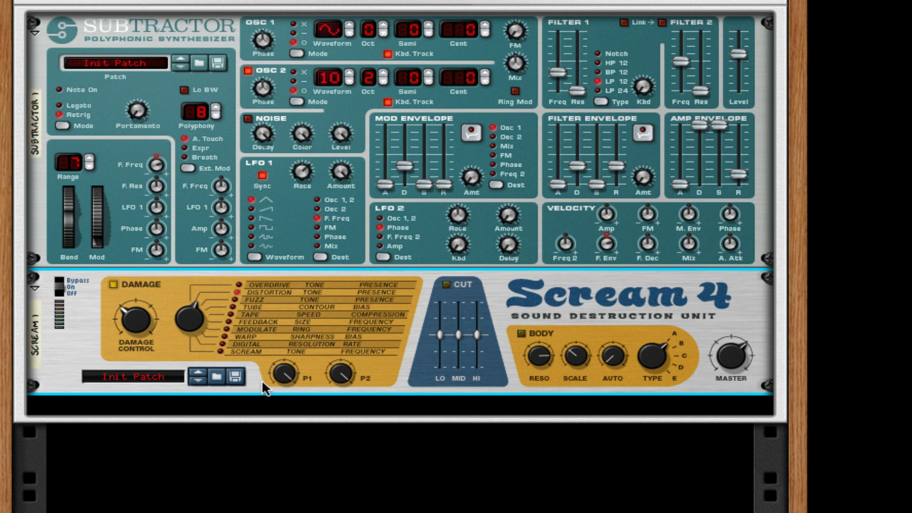
Step: Enable the Scream 4 Body section, nudge its auto and scale knobs, and lower the resonance
click(521, 334)
drag(617, 352, 617, 350)
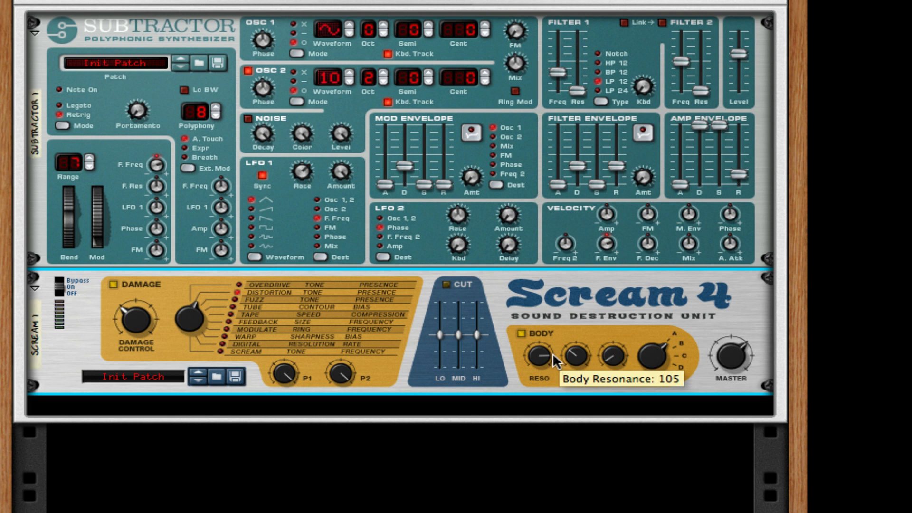
drag(584, 351, 582, 350)
drag(537, 355, 539, 394)
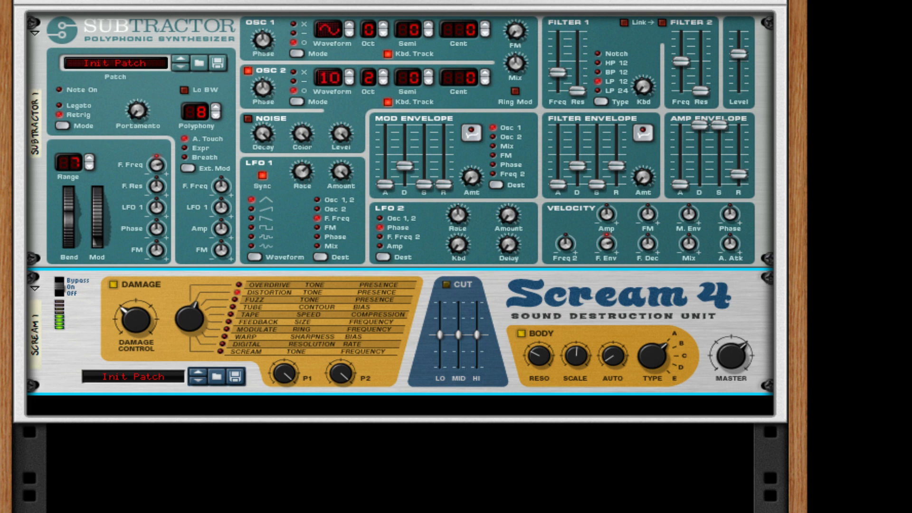
Step: Add an MClass Equalizer below the Scream 4
right_click(534, 376)
mouse_move(791, 404)
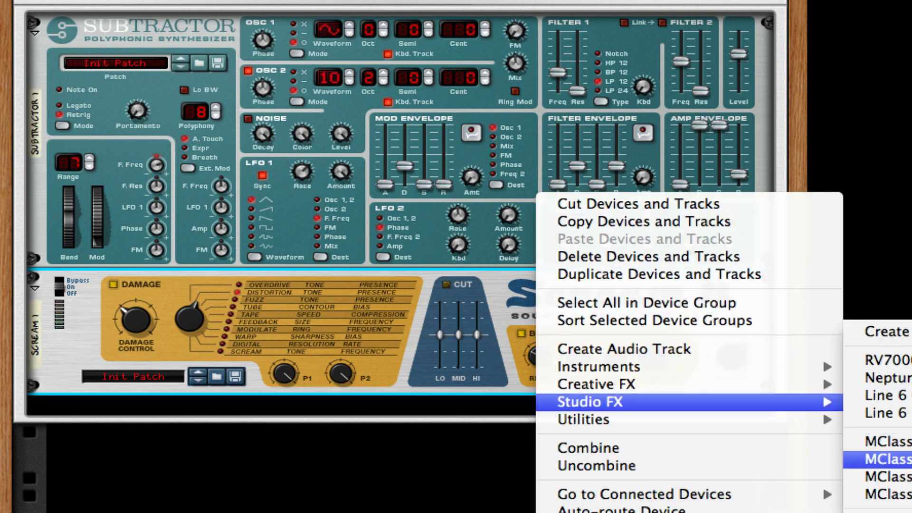
click(902, 442)
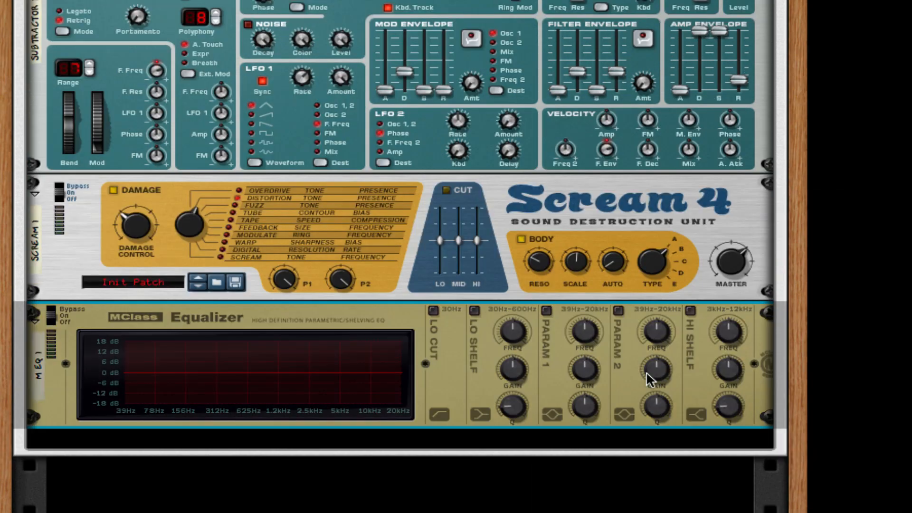
Step: Add an MClass Maximizer below the MClass Equalizer in the Combinator
right_click(557, 374)
mouse_move(803, 468)
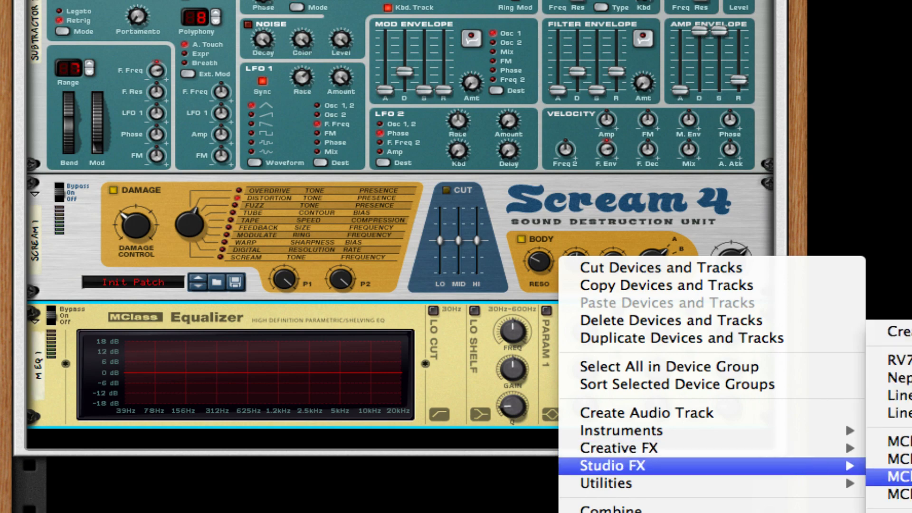
click(902, 477)
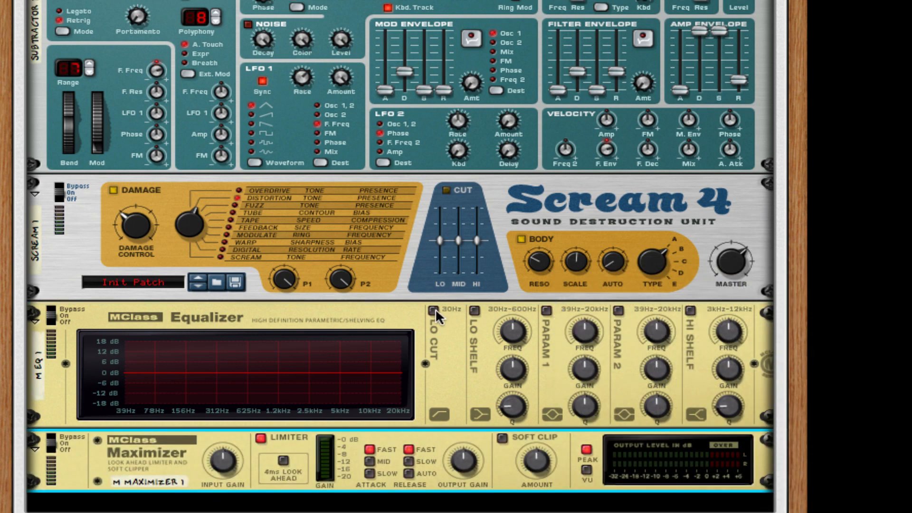
Step: Enable the equalizer's Lo Cut and Param 1 bands and set Param 1 to a narrow notch around 156 Hz
click(434, 310)
click(546, 310)
drag(582, 332, 621, 269)
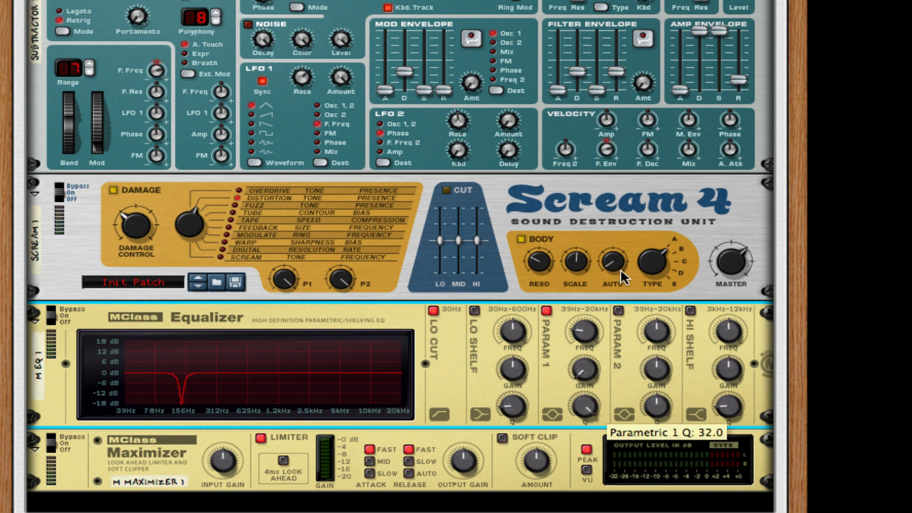
Step: Enable the Param 2 band and cut a narrow notch around 2.5 kHz
click(619, 311)
drag(657, 338, 655, 327)
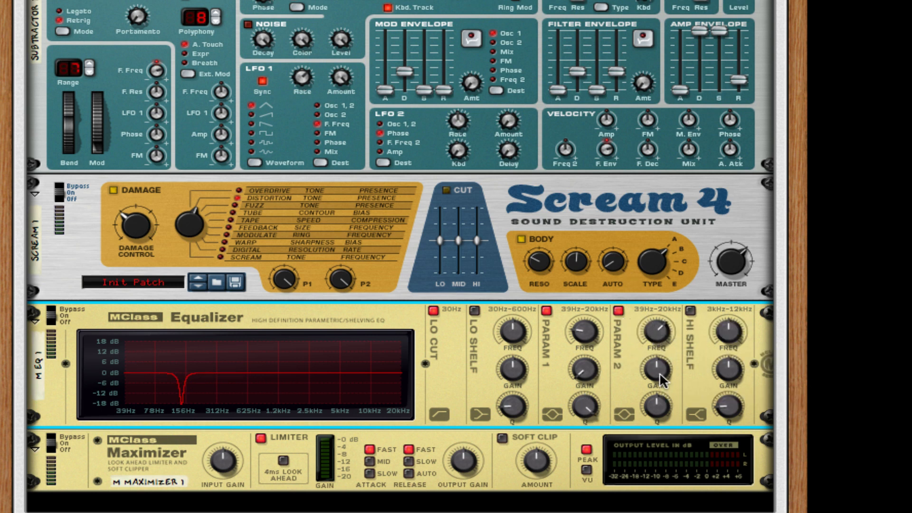
drag(659, 371, 679, 304)
Step: Enable the Hi Shelf band and boost its gain to about 2.9 dB
click(691, 312)
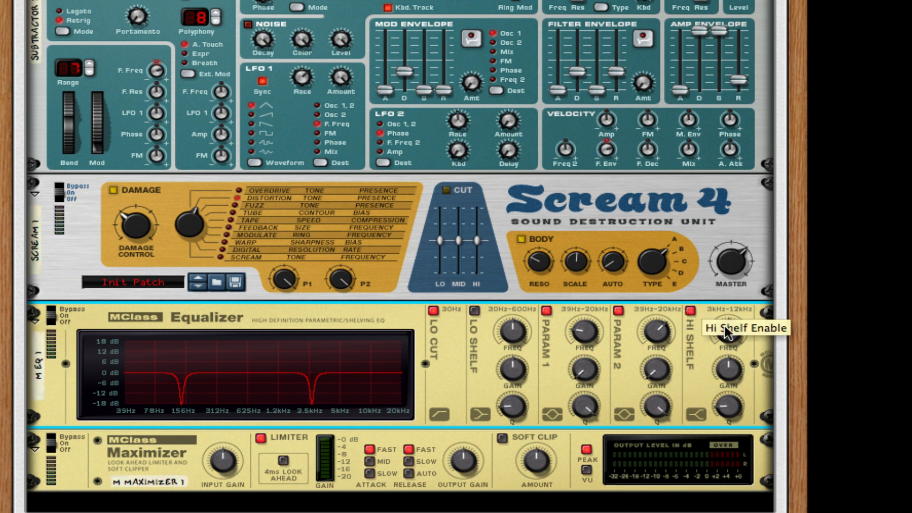
drag(732, 334, 731, 354)
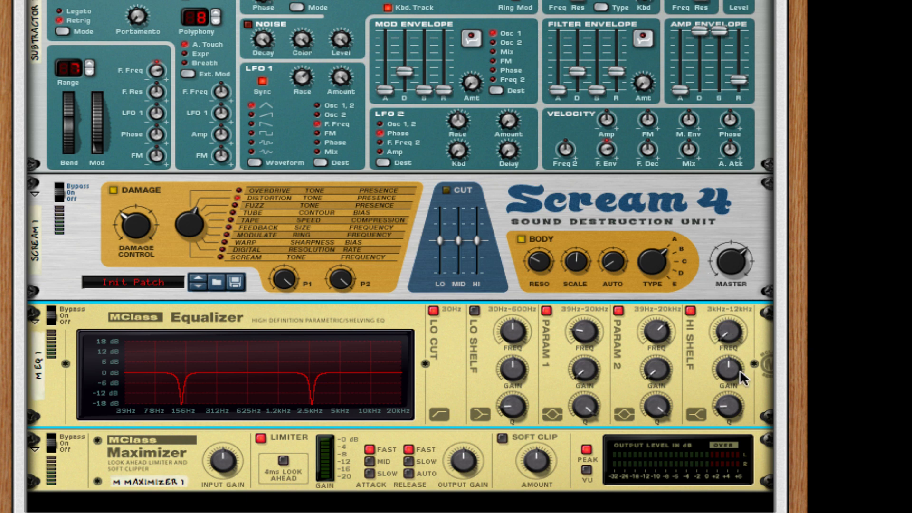
drag(736, 370, 734, 367)
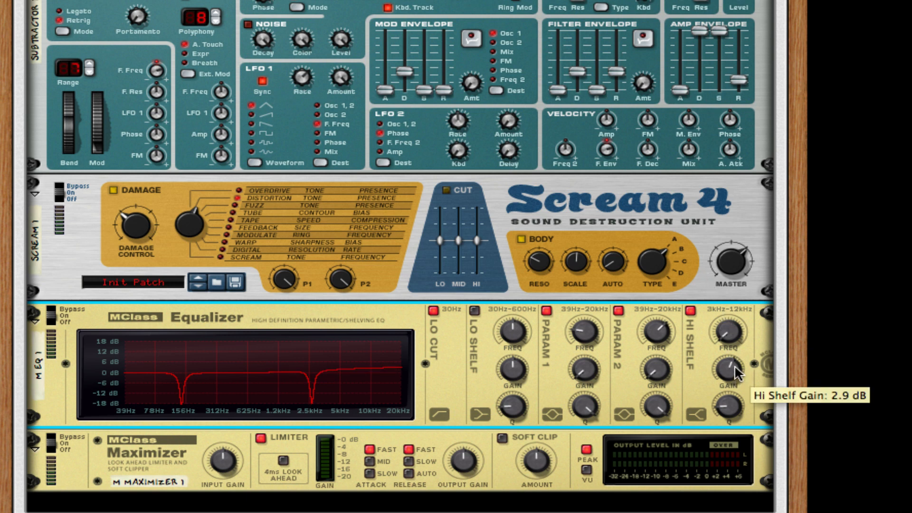
drag(729, 409, 713, 490)
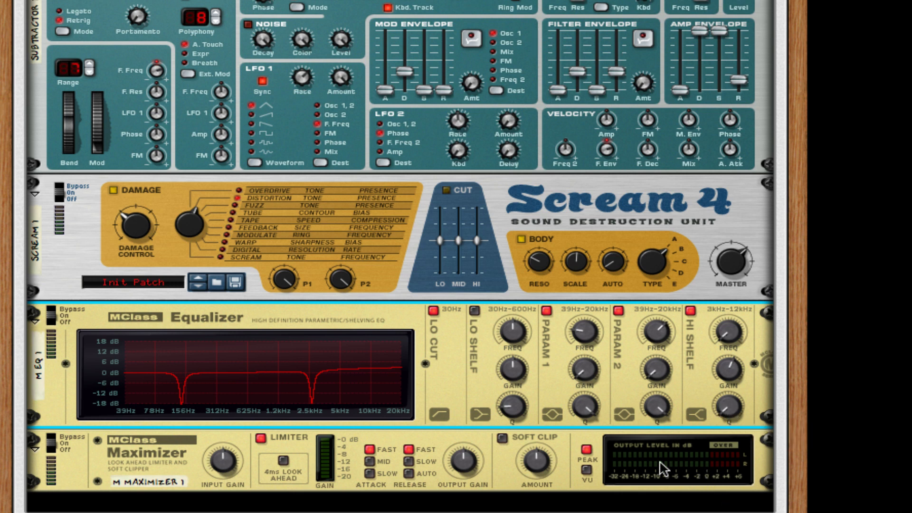
Step: Enable the Maximizer's Soft Clip, raise its amount, and switch off the limiter
click(502, 436)
drag(536, 463, 560, 309)
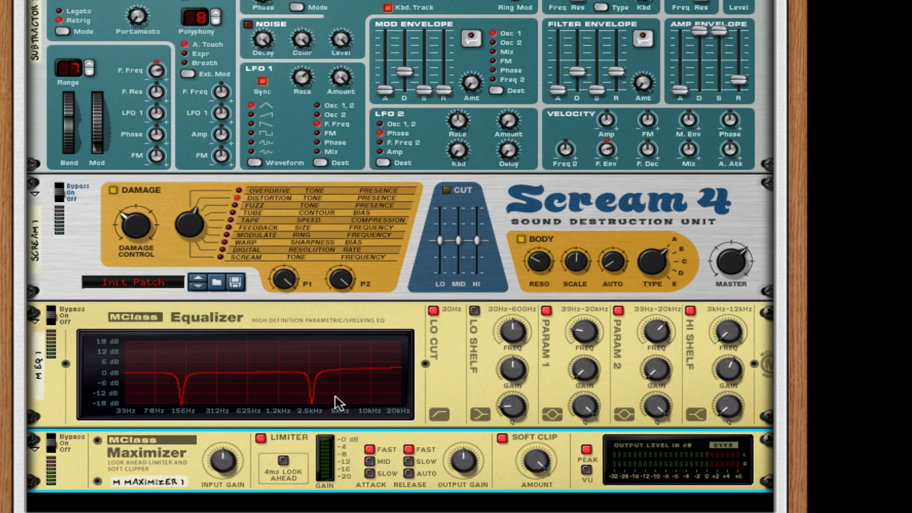
click(409, 472)
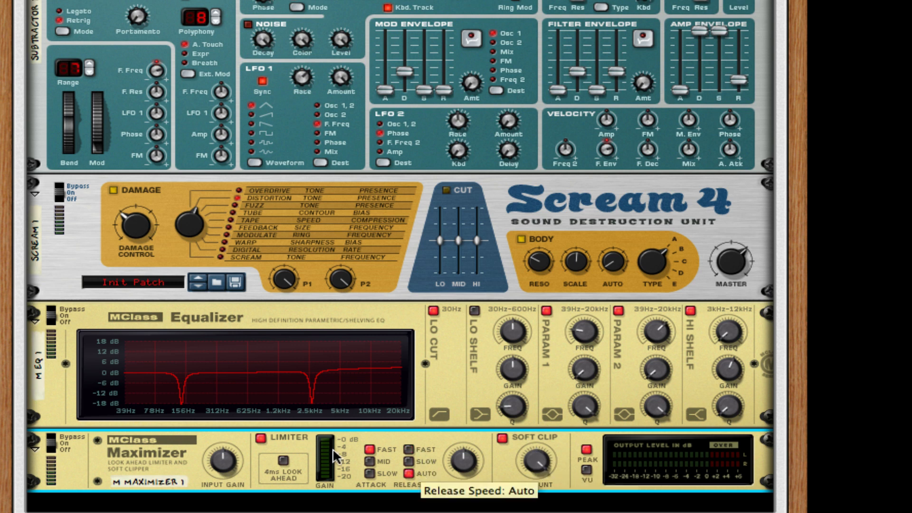
click(261, 438)
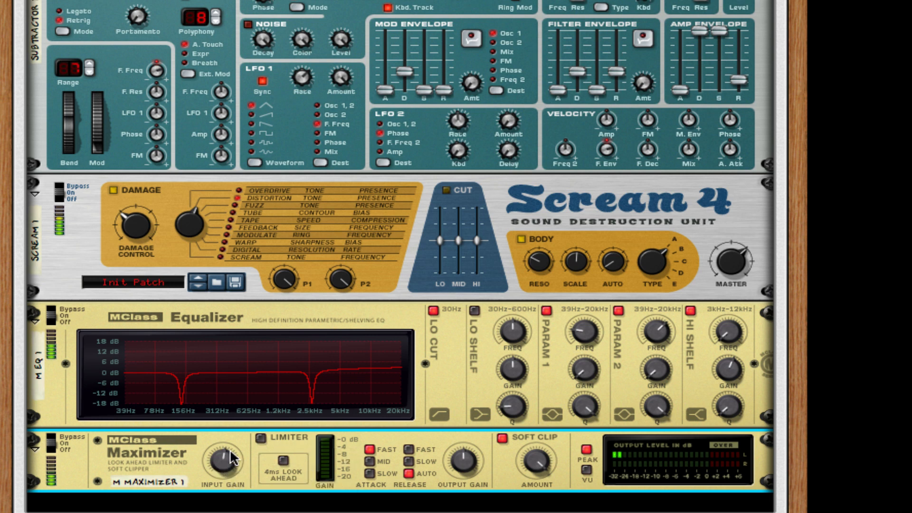
mouse_move(231, 458)
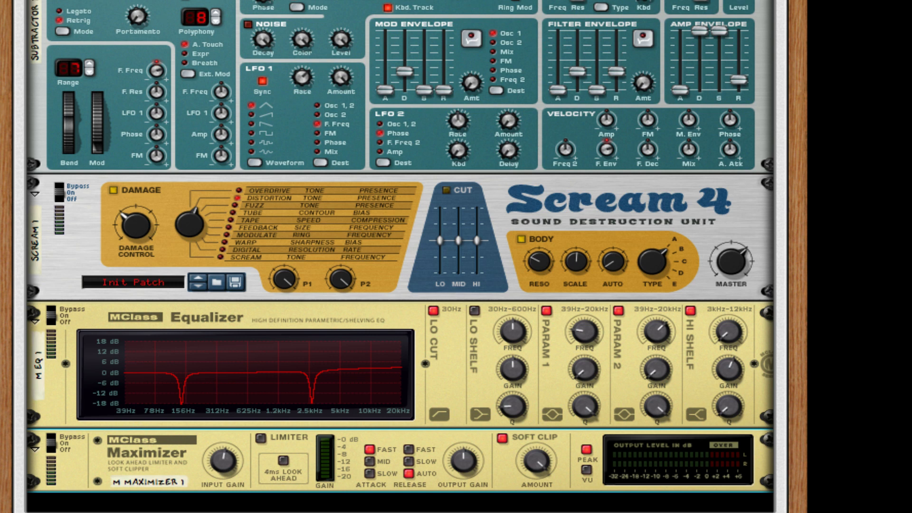
click(420, 226)
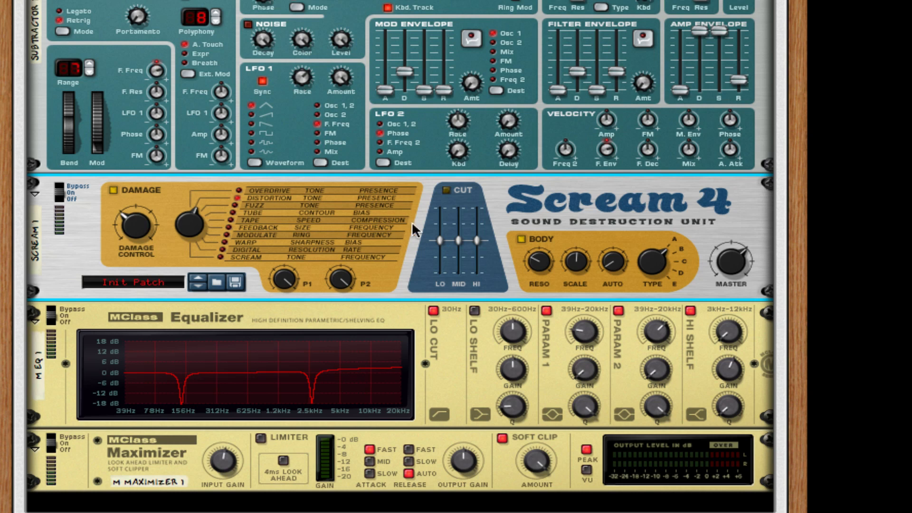
drag(261, 5, 261, 2)
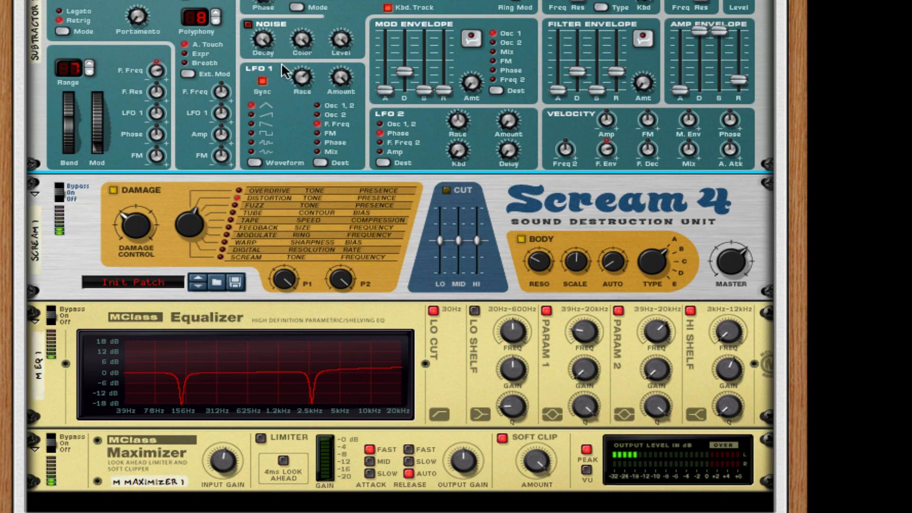
drag(296, 75, 297, 71)
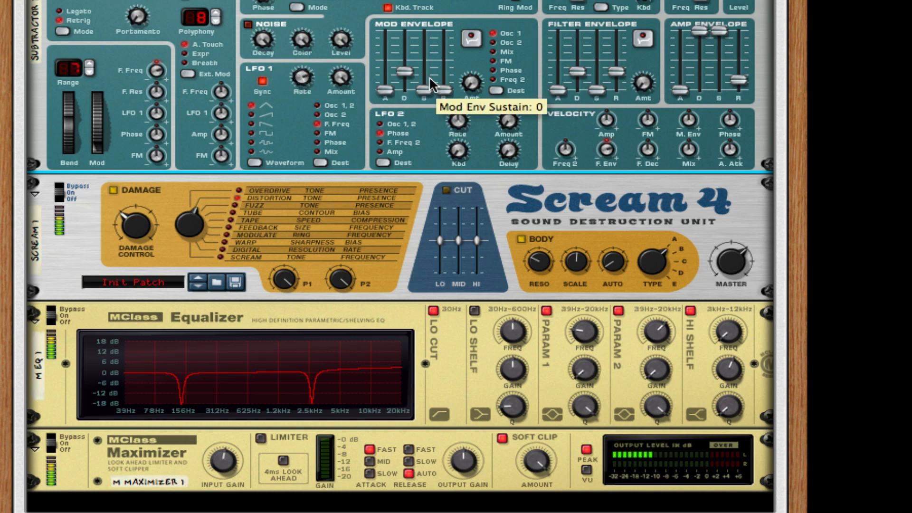
drag(306, 78, 307, 79)
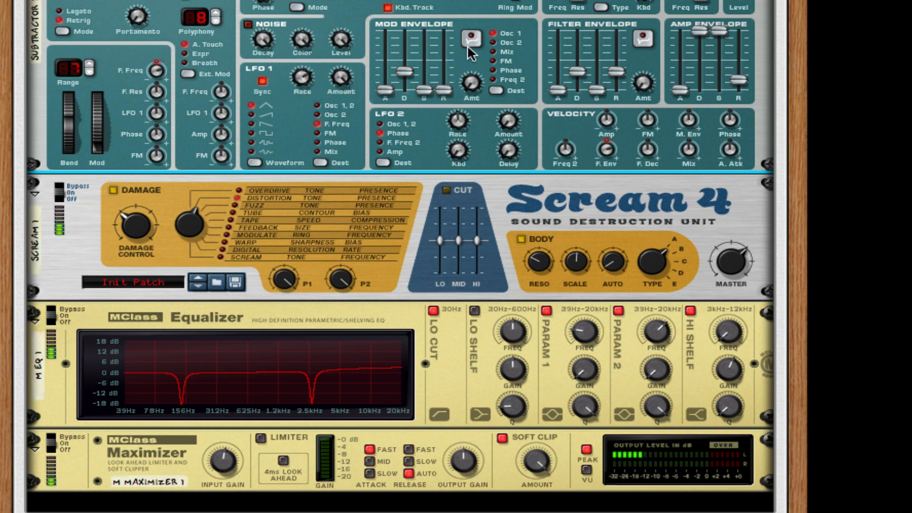
scroll(470, 51, down, 1)
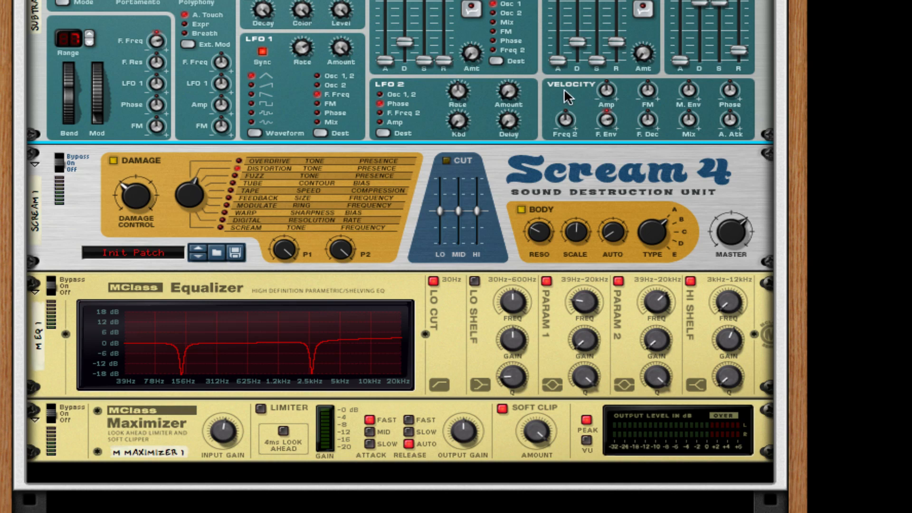
scroll(566, 92, up, 5)
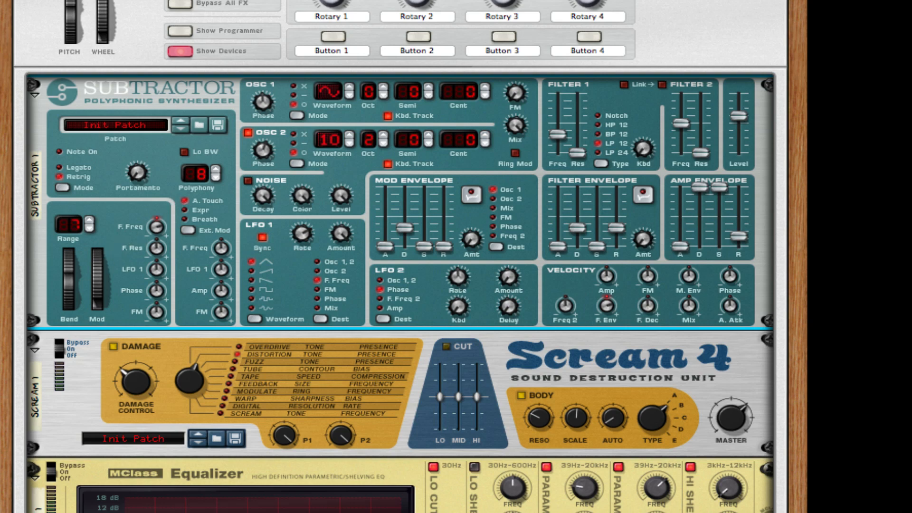
Step: Enlarge the sequencer area and paste the copied 8-bar note clip onto the Combinator track's lane
drag(909, 512, 907, 258)
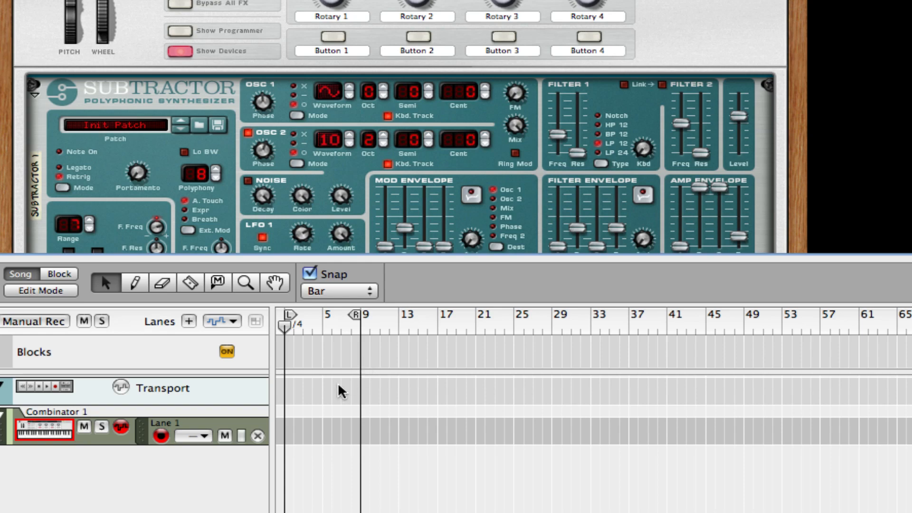
drag(521, 256, 521, 350)
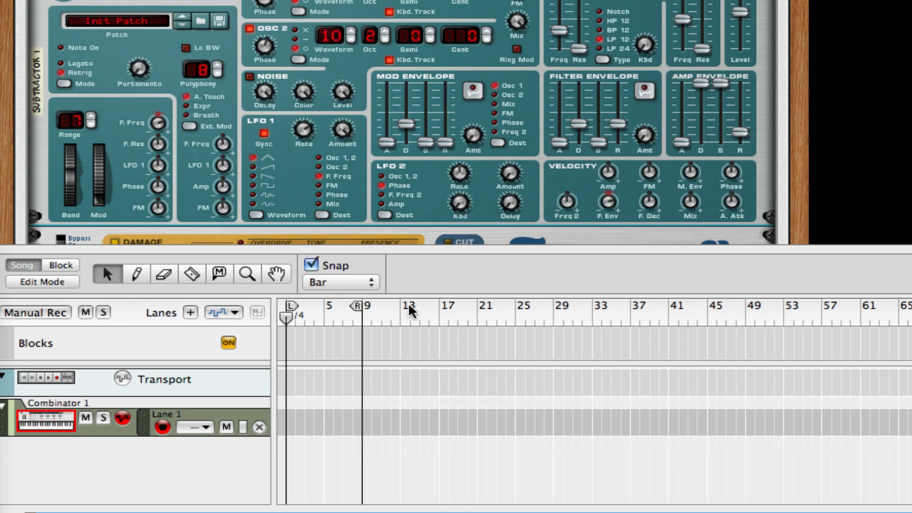
click(186, 319)
key(super+v)
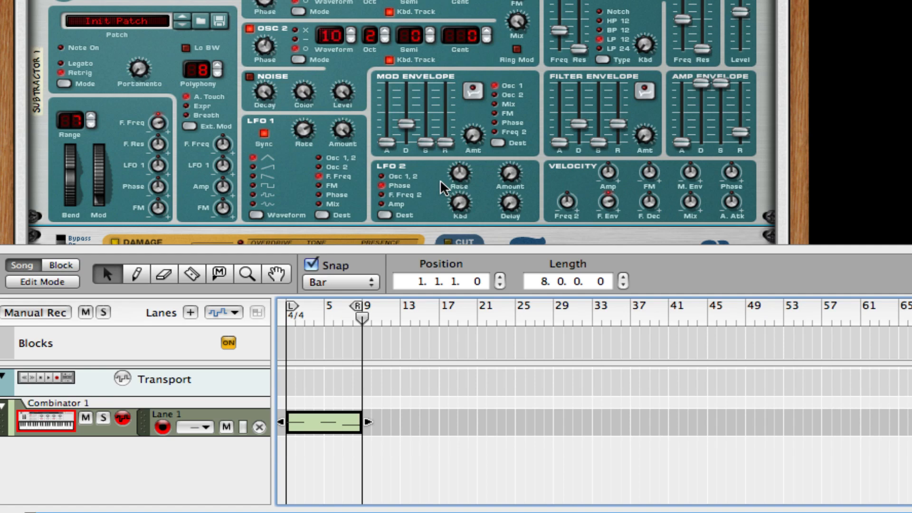
Step: Open the pasted clip in edit mode to inspect its notes, then return to song view
double_click(355, 420)
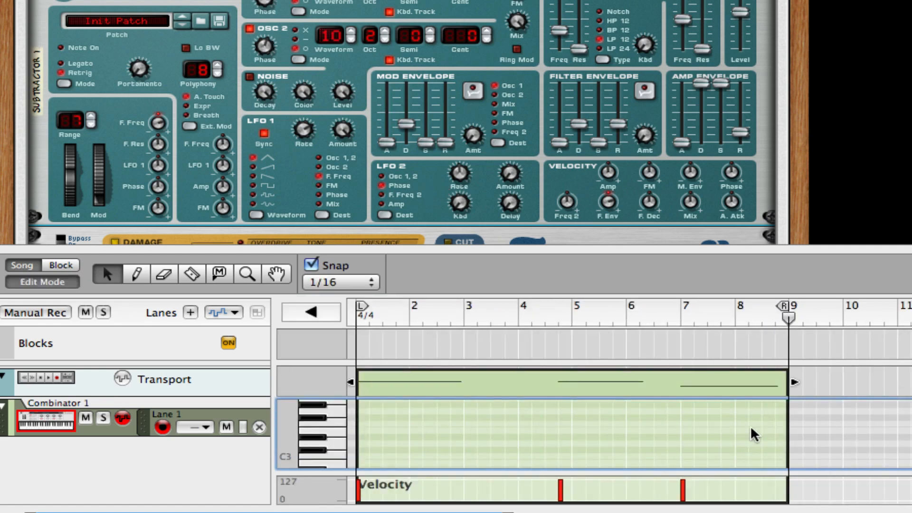
scroll(754, 434, down, 5)
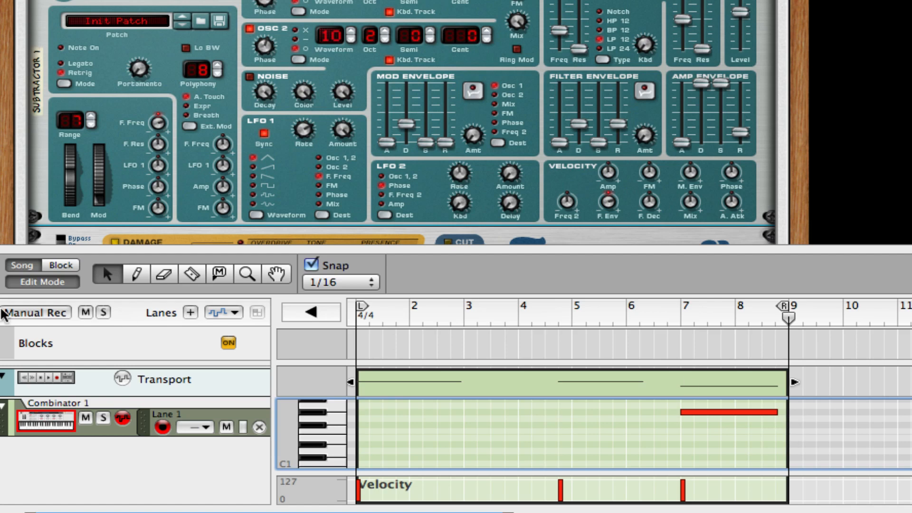
click(49, 284)
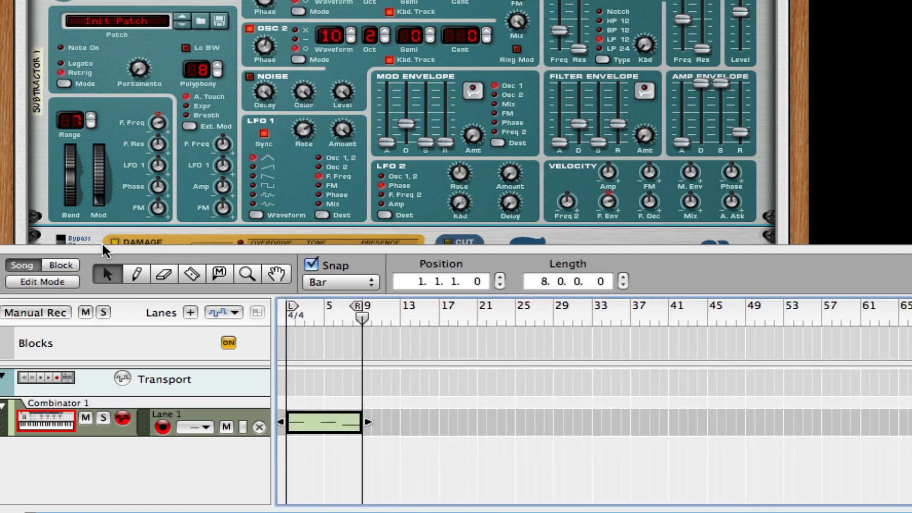
Step: Create automation lanes for the Subtractor's Mod Wheel and Pitch Bend
right_click(101, 192)
click(112, 194)
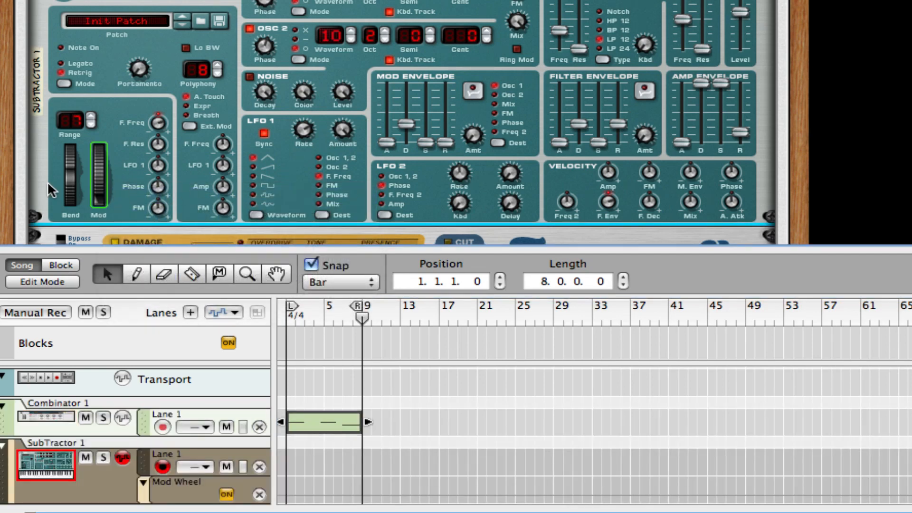
right_click(77, 178)
click(103, 196)
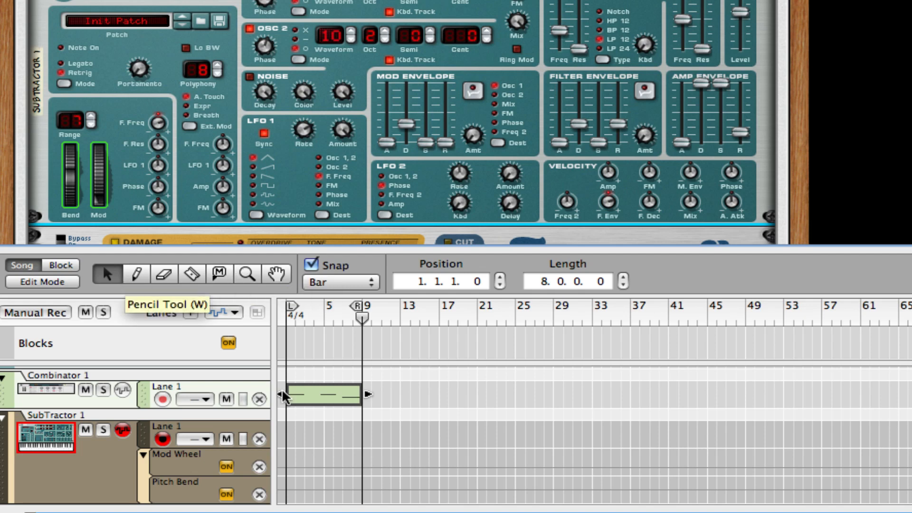
key(w)
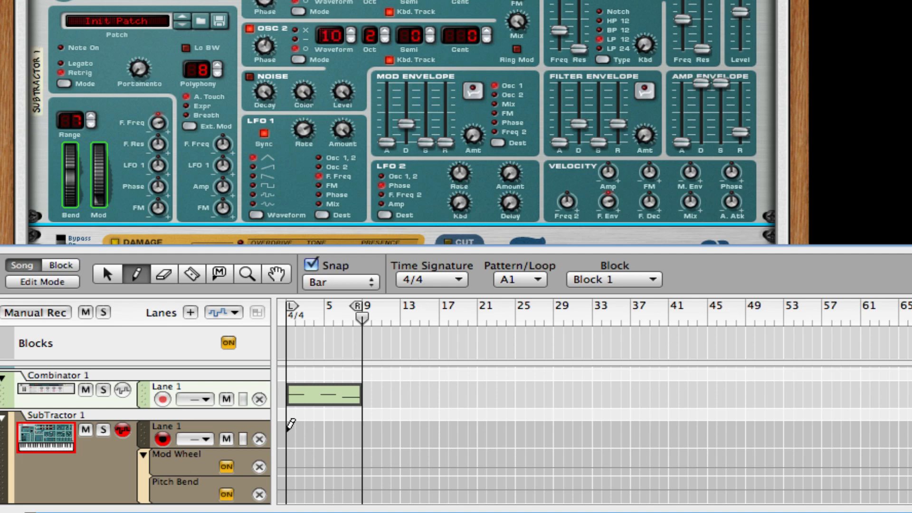
mouse_move(291, 426)
mouse_down()
mouse_move(350, 429)
mouse_move(363, 417)
mouse_up()
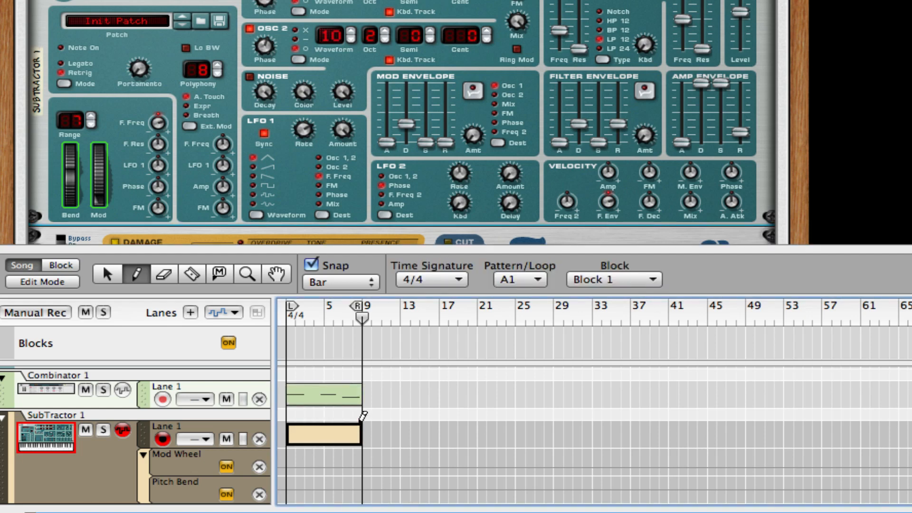
key(q)
click(351, 434)
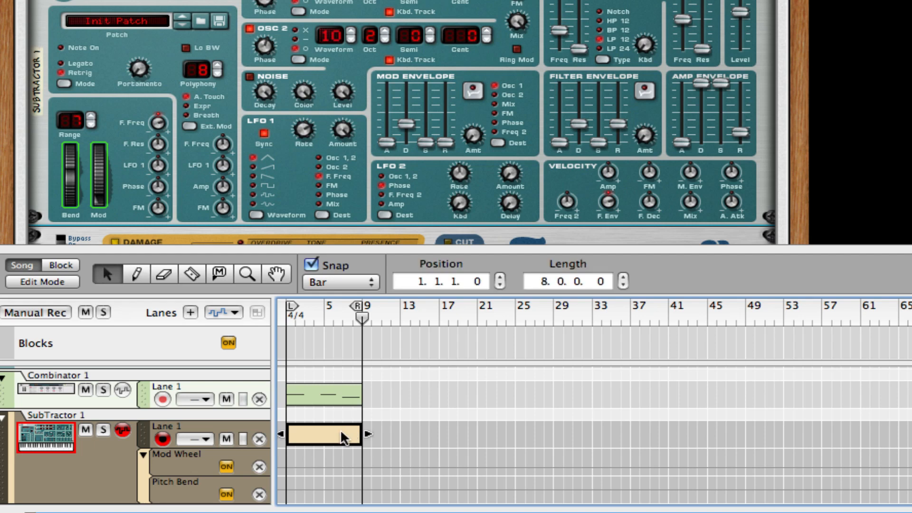
key(Delete)
key(w)
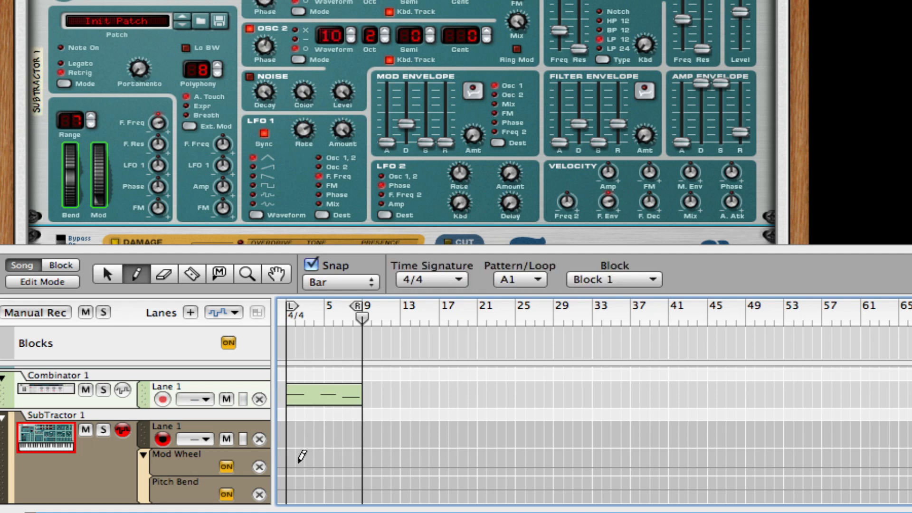
drag(289, 458, 361, 459)
key(q)
click(344, 466)
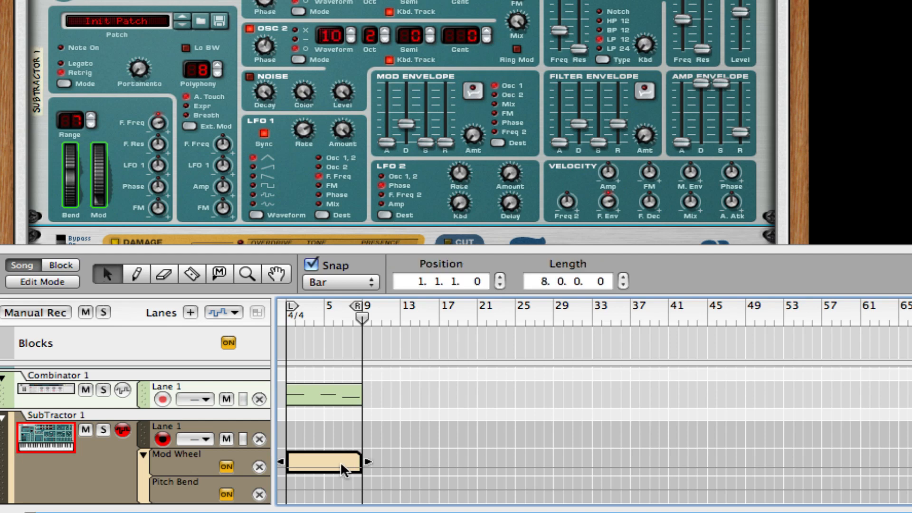
key(Delete)
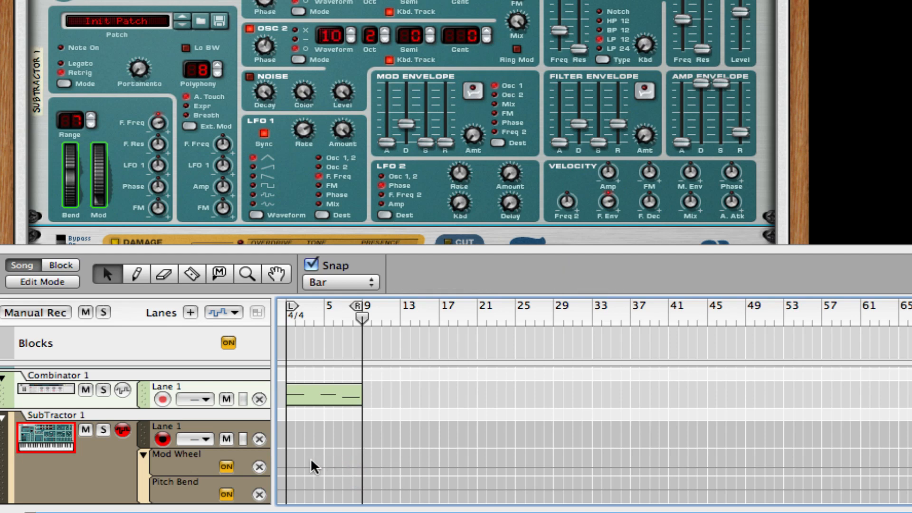
Step: Draw an 8-bar automation clip on the Mod Wheel lane
key(w)
mouse_move(290, 455)
mouse_down()
mouse_move(346, 449)
mouse_move(362, 460)
mouse_up()
key(q)
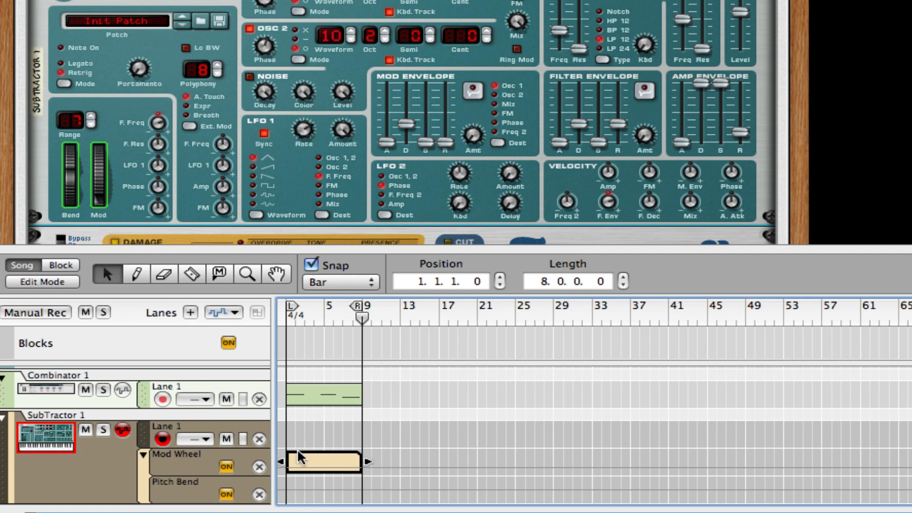
drag(301, 464, 299, 506)
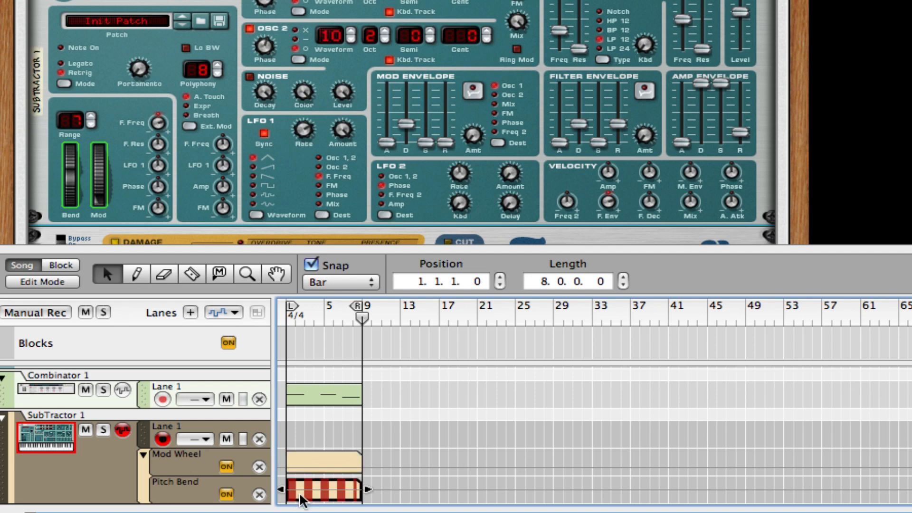
key(Delete)
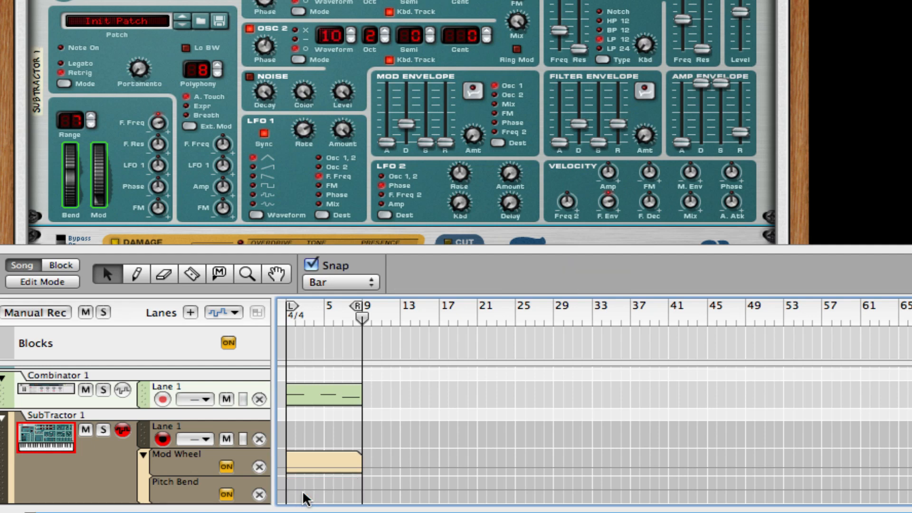
Step: Draw an 8-bar automation clip on the Pitch Bend lane
key(w)
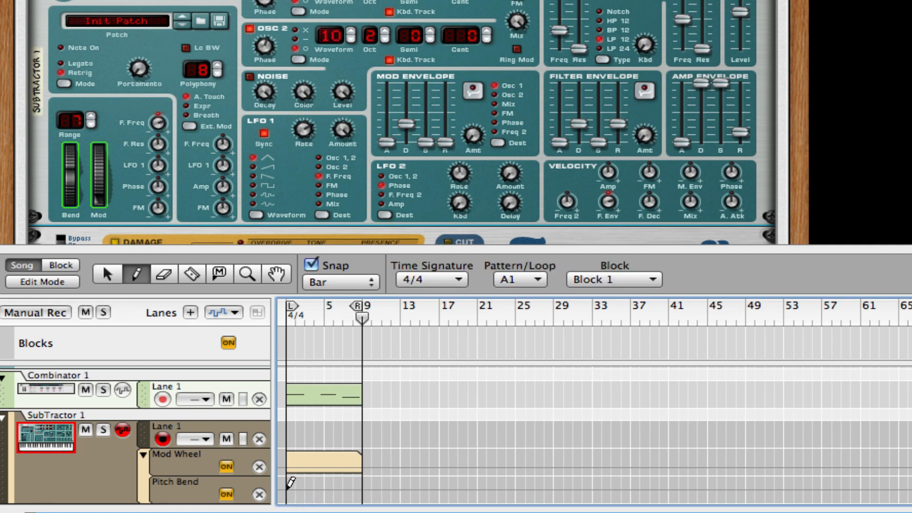
drag(288, 483, 364, 487)
key(q)
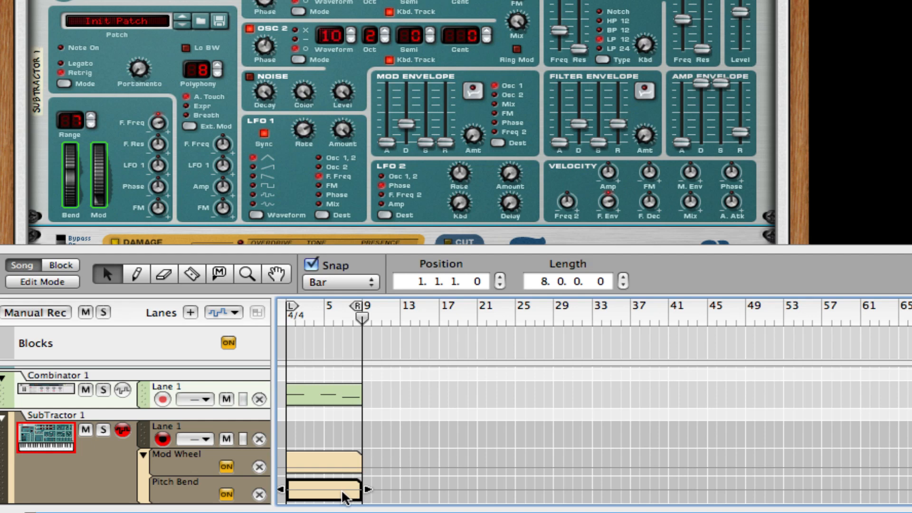
Step: Open the Mod Wheel clip and draw a ramp rising from bar 1 to about bar 5, then dropping straight to zero
click(306, 465)
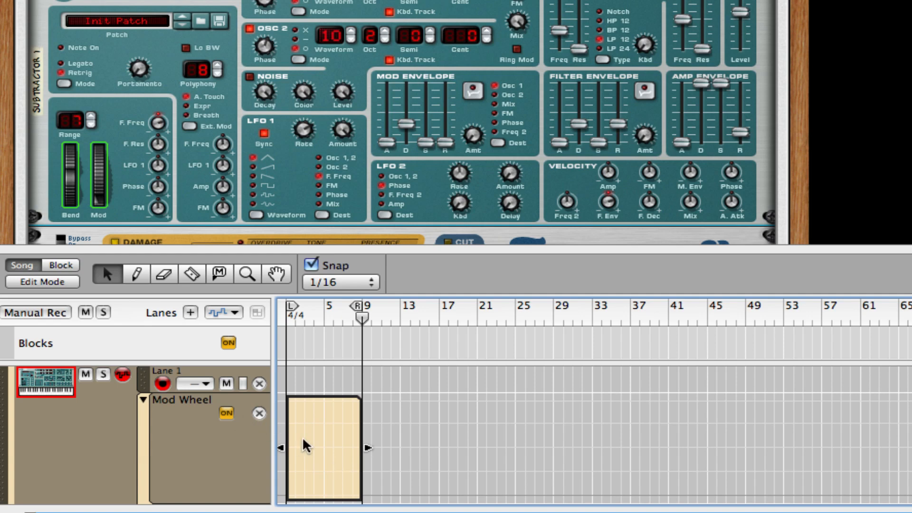
key(w)
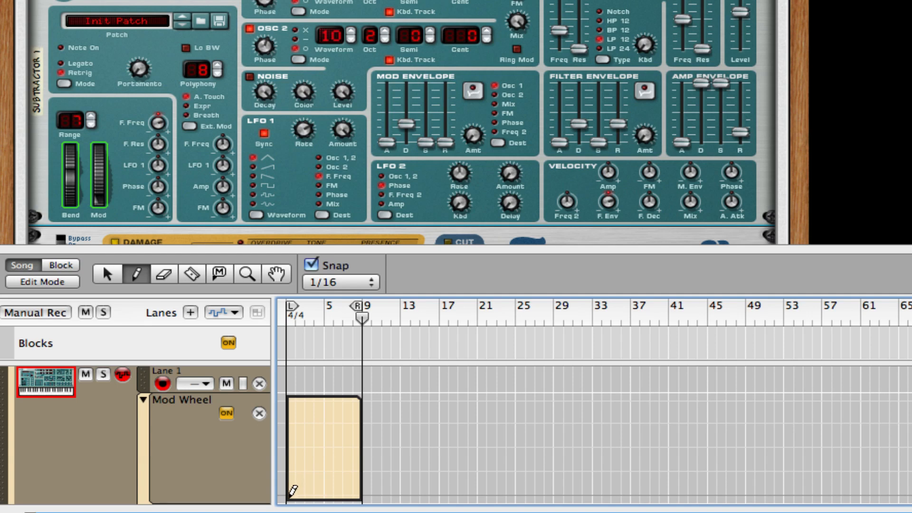
click(288, 495)
scroll(325, 476, up, 2)
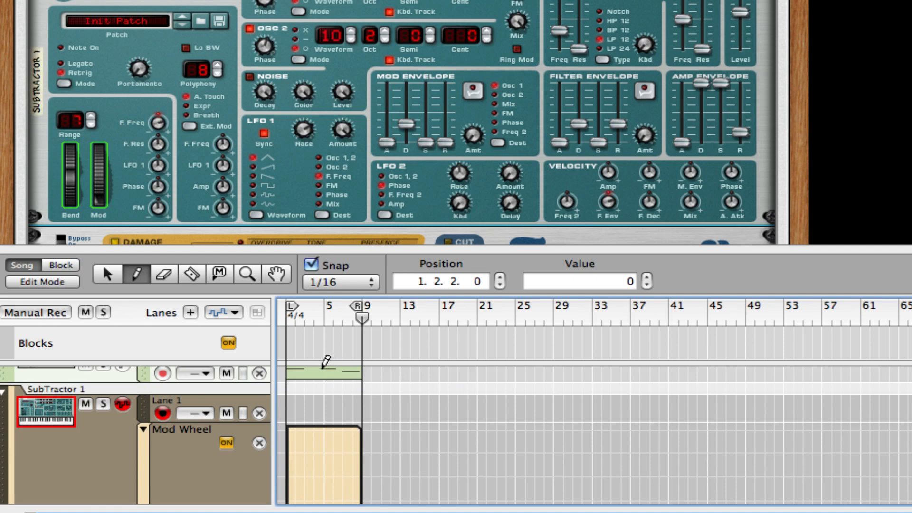
scroll(329, 505, down, 4)
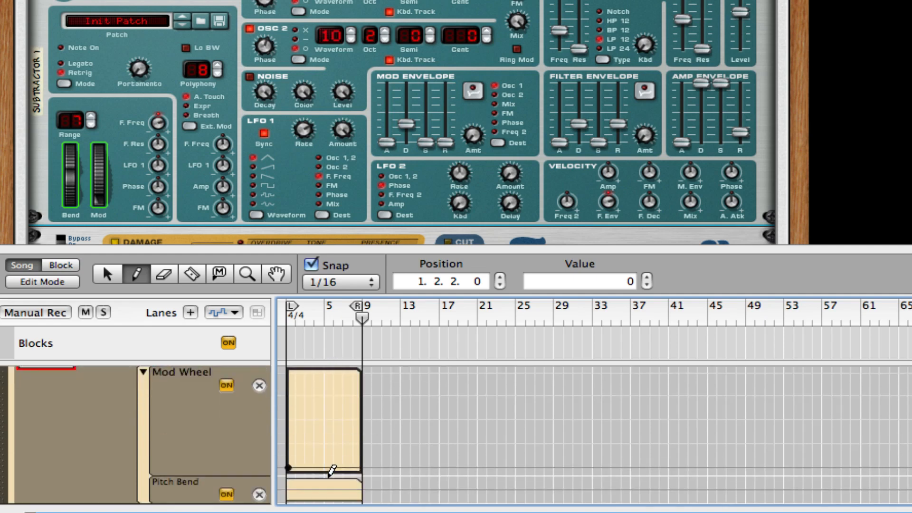
click(324, 417)
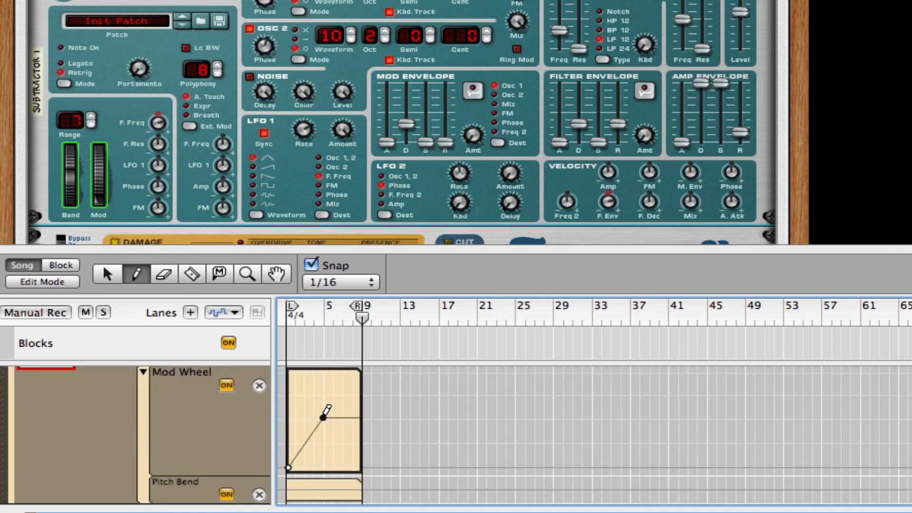
click(331, 468)
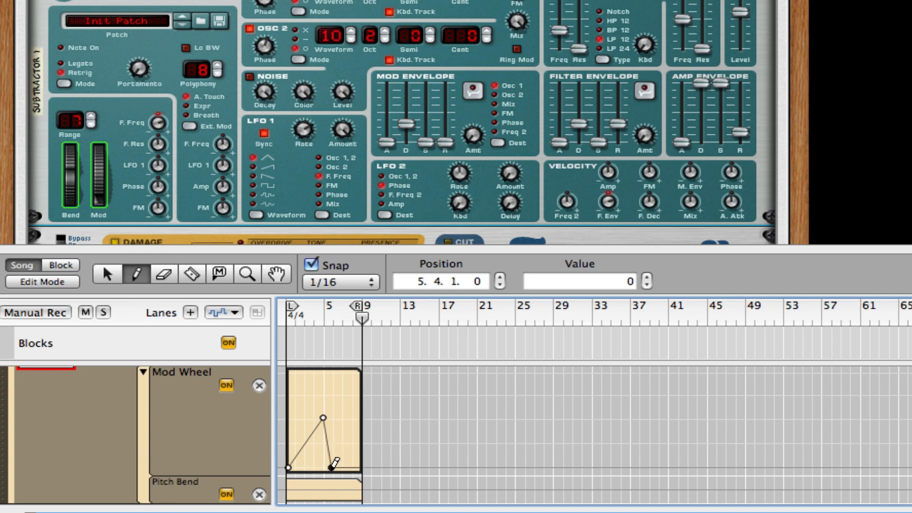
key(q)
drag(332, 468, 323, 470)
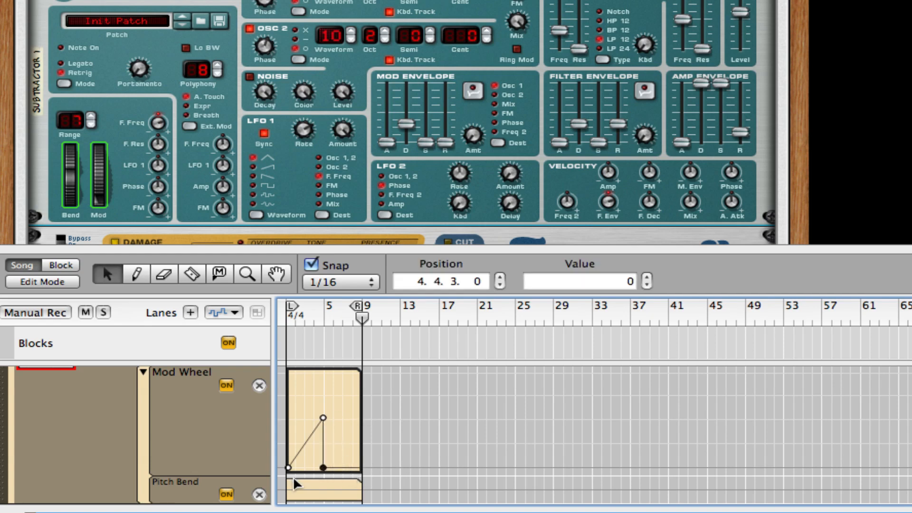
Step: Draw a second Mod Wheel ramp rising to 66 near bar 7 and dropping straight to zero before bar 9
key(w)
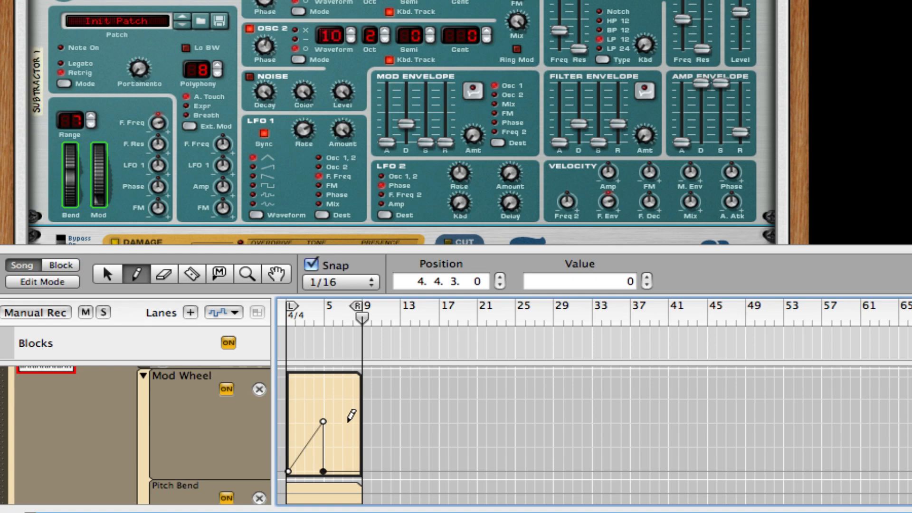
click(346, 422)
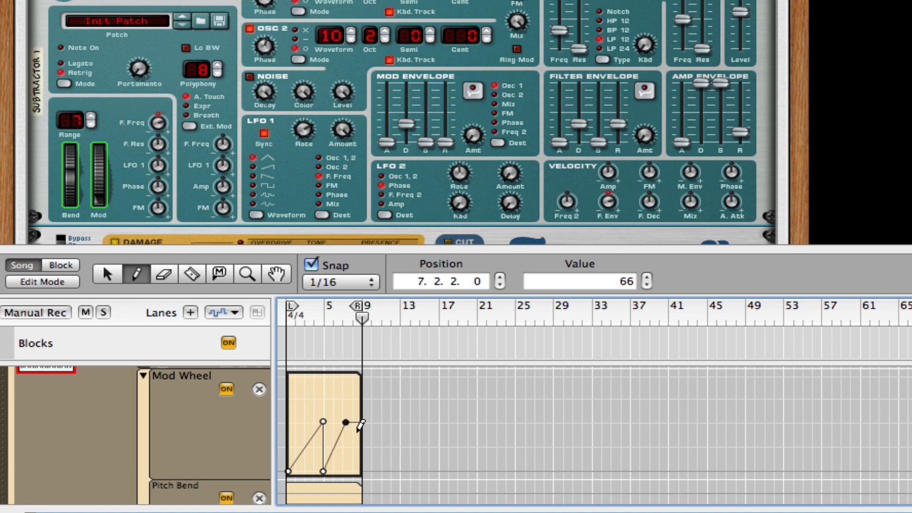
click(350, 471)
key(q)
drag(350, 471, 341, 471)
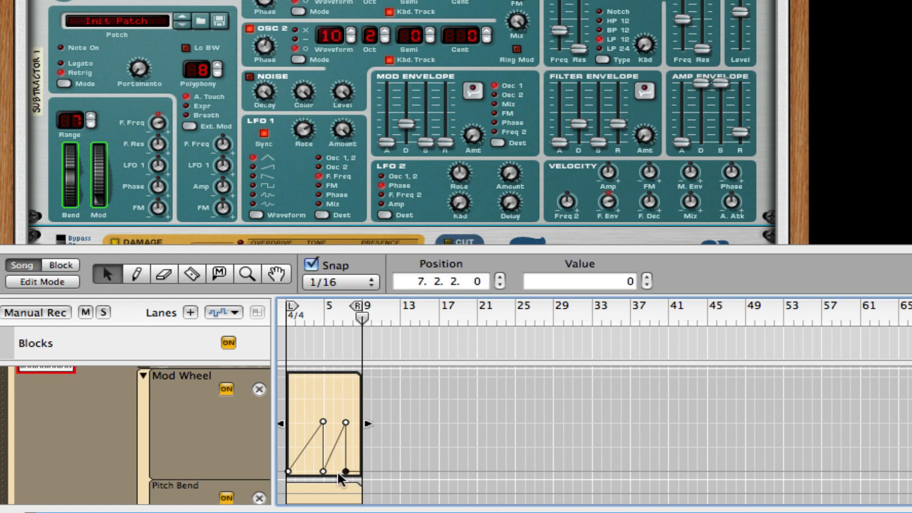
Step: Open the Pitch Bend clip and draw a bend sloping down from the start to -2248 near bar 5
click(327, 480)
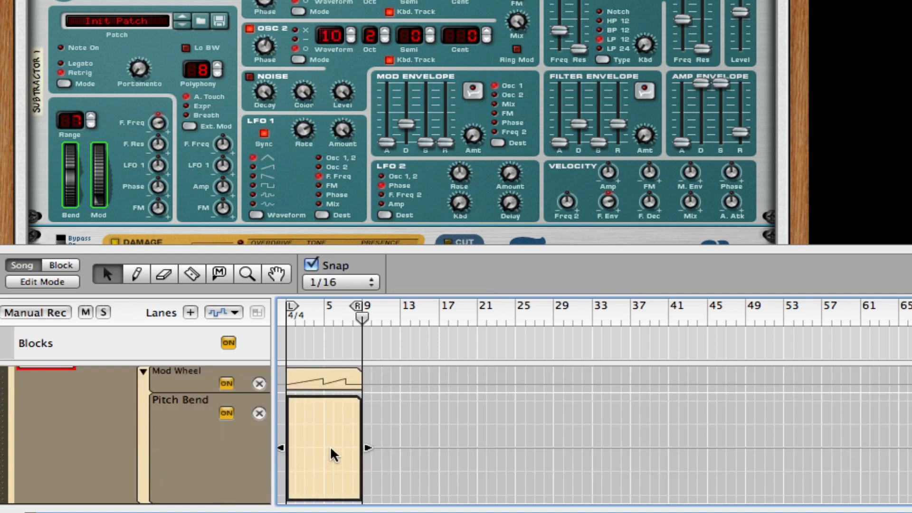
key(w)
click(287, 445)
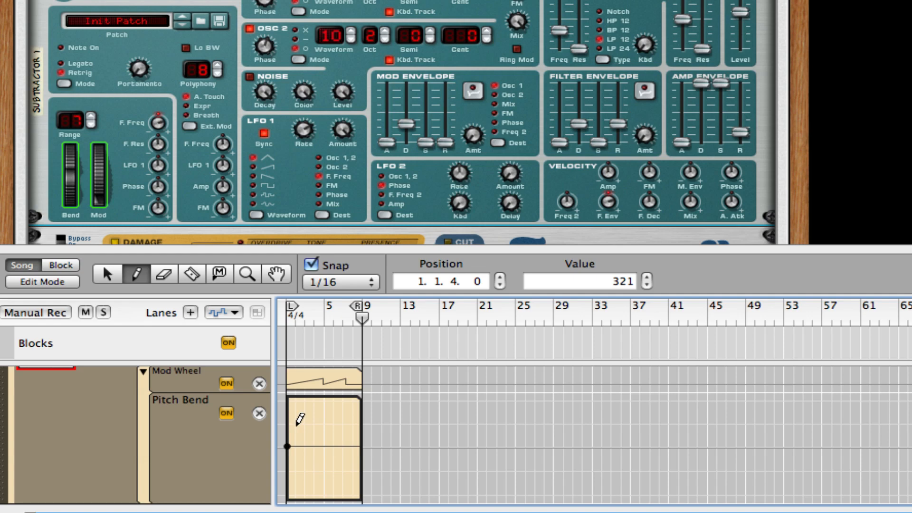
click(323, 461)
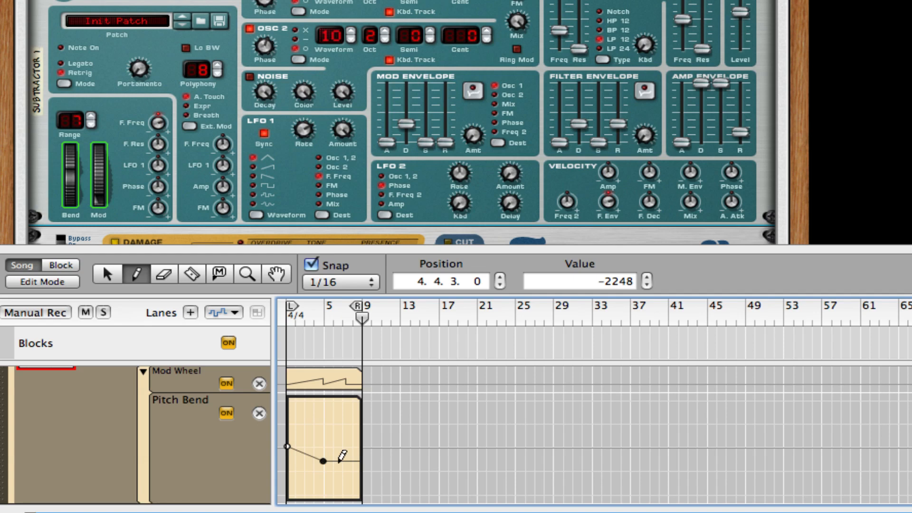
key(q)
Step: Rewind to the song start and play back the clip with its automation, then stop
drag(356, 318, 285, 315)
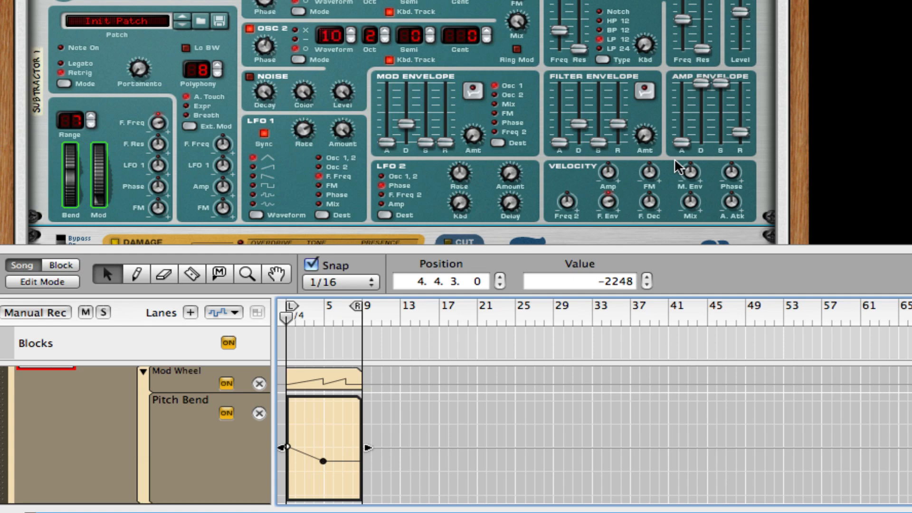
key(space)
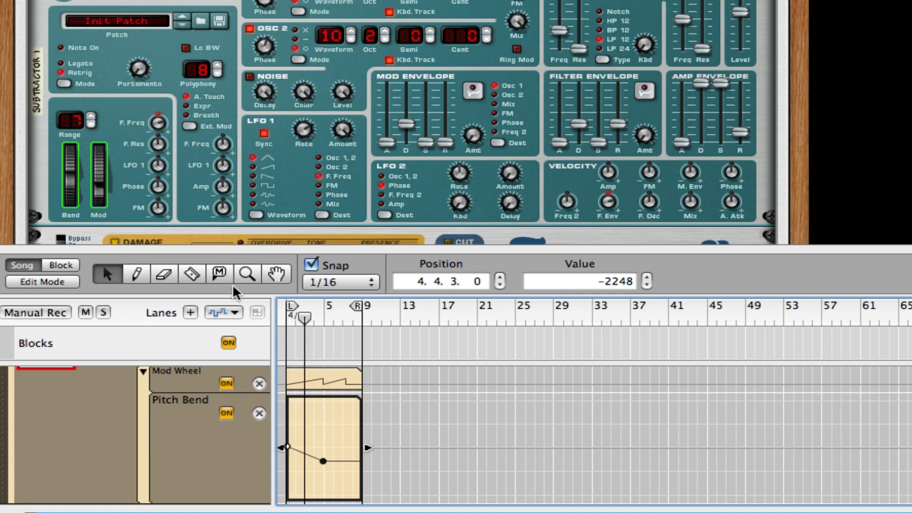
scroll(413, 415, up, 5)
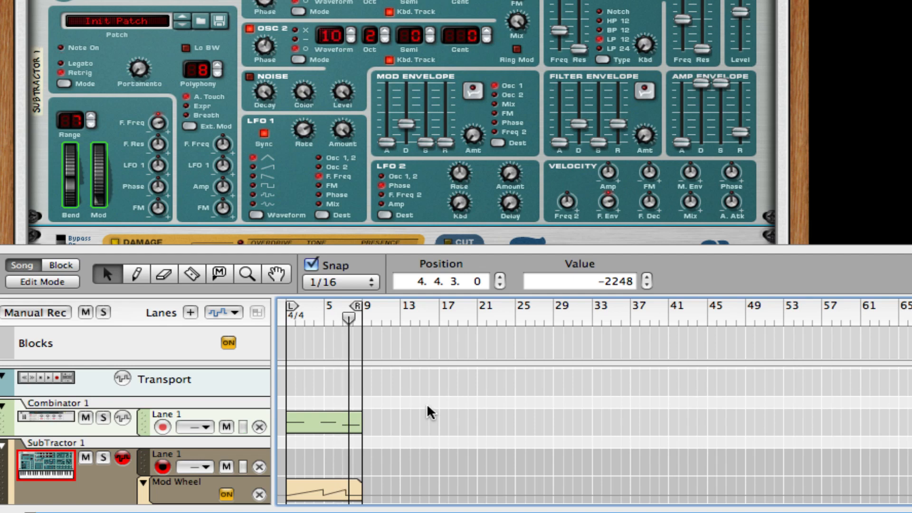
scroll(425, 406, down, 5)
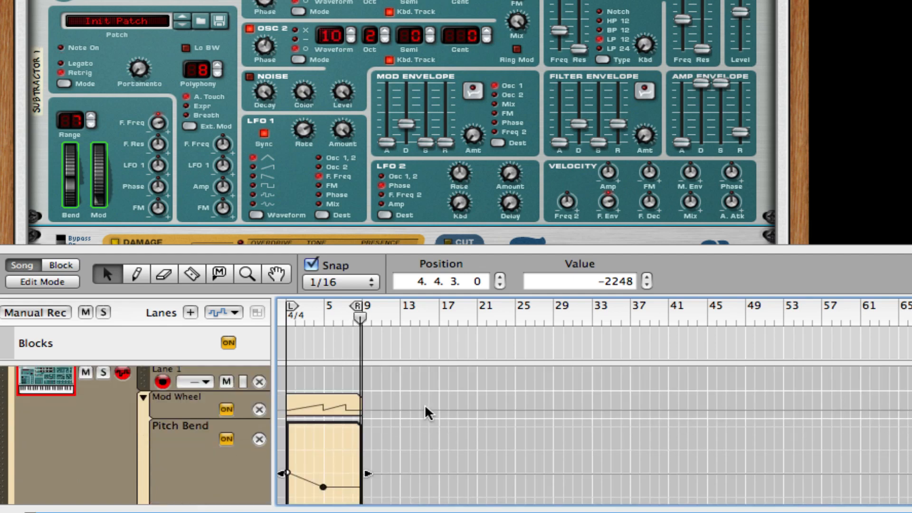
key(space)
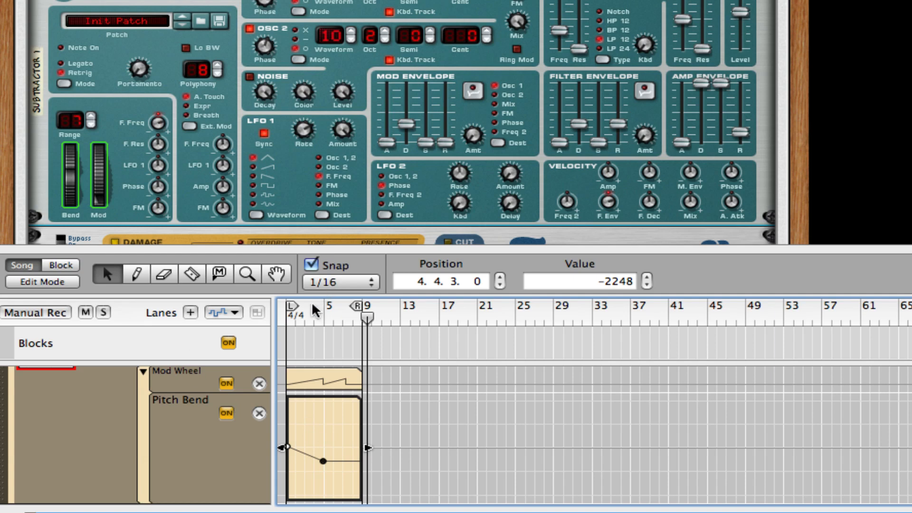
Step: Load the Screamer patch into the Subtractor from the patch browser
key(shift+Return)
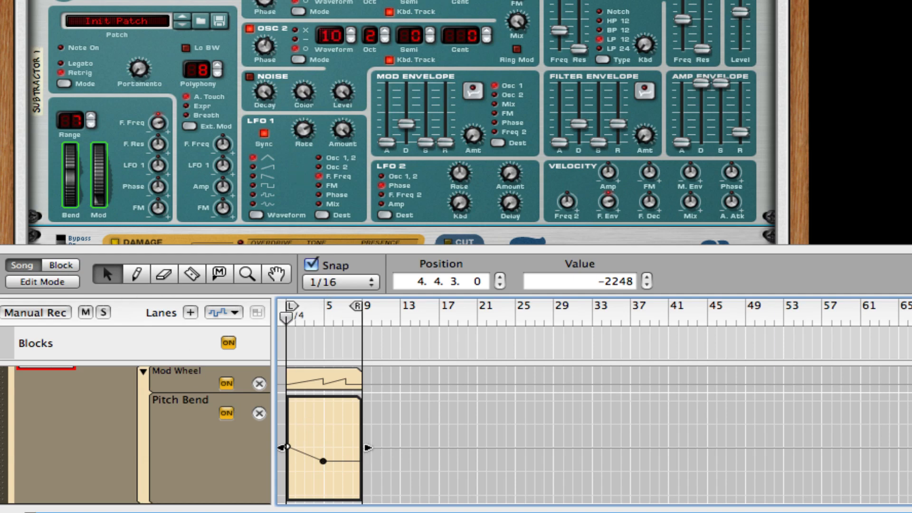
click(456, 1)
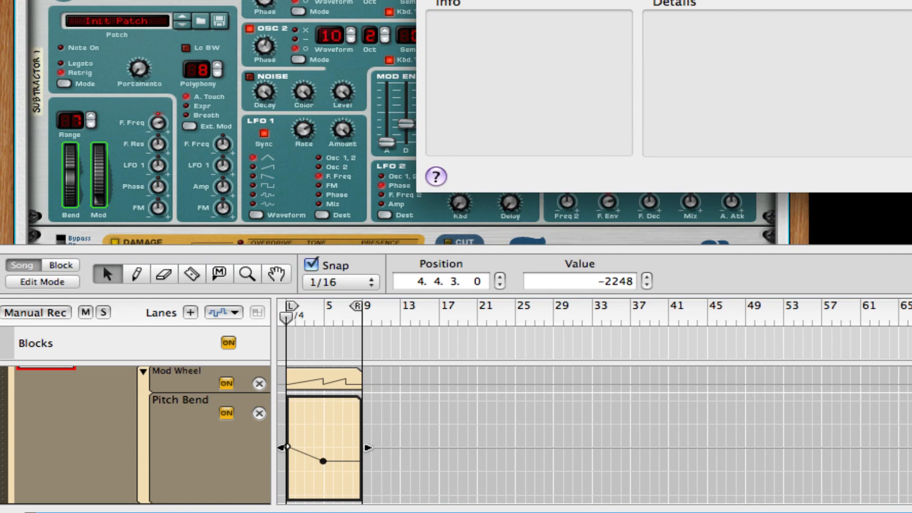
double_click(617, 1)
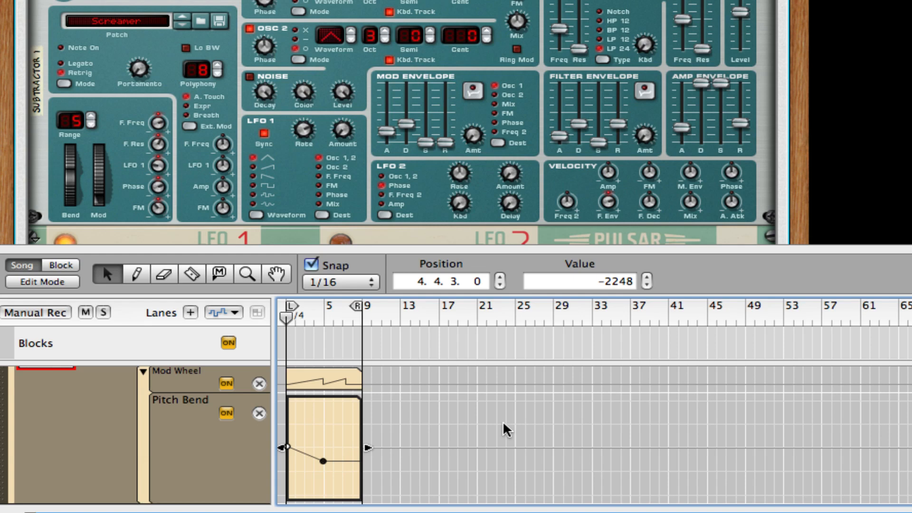
Step: Play back the sequence to hear the new patch with the automation
key(space)
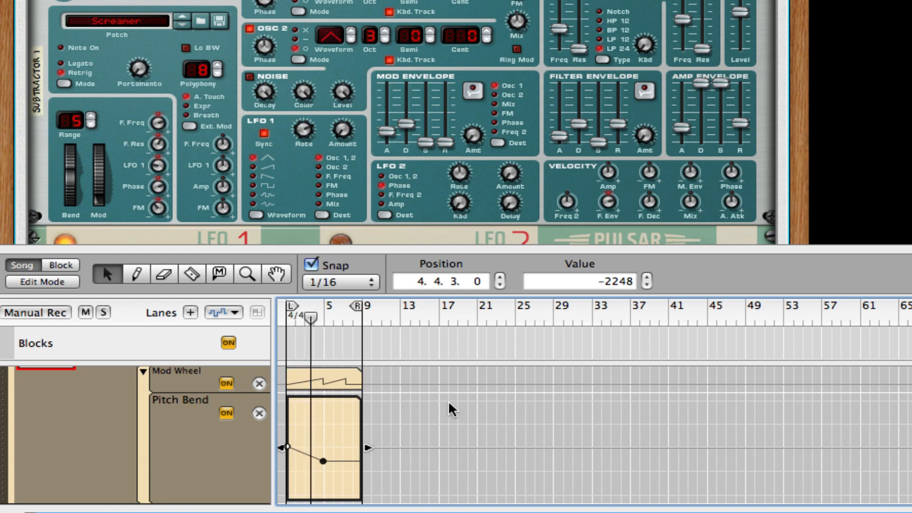
scroll(448, 400, up, 4)
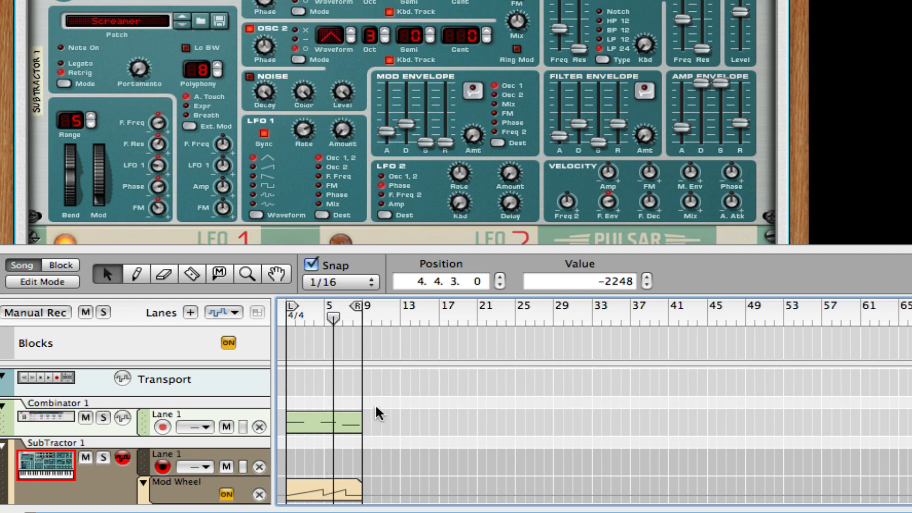
scroll(375, 412, down, 4)
scroll(183, 423, up, 4)
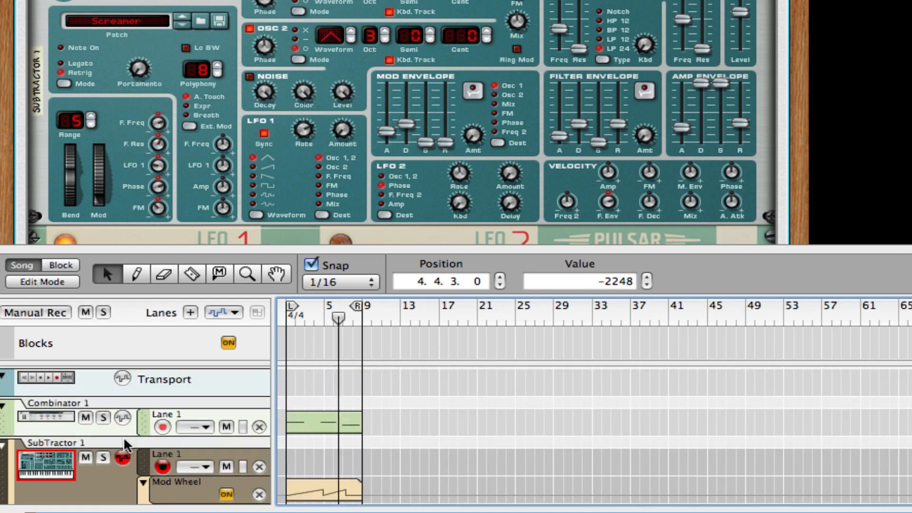
Step: Choose Edit Automation for the Subtractor's Mod Wheel
right_click(118, 55)
click(95, 73)
right_click(101, 146)
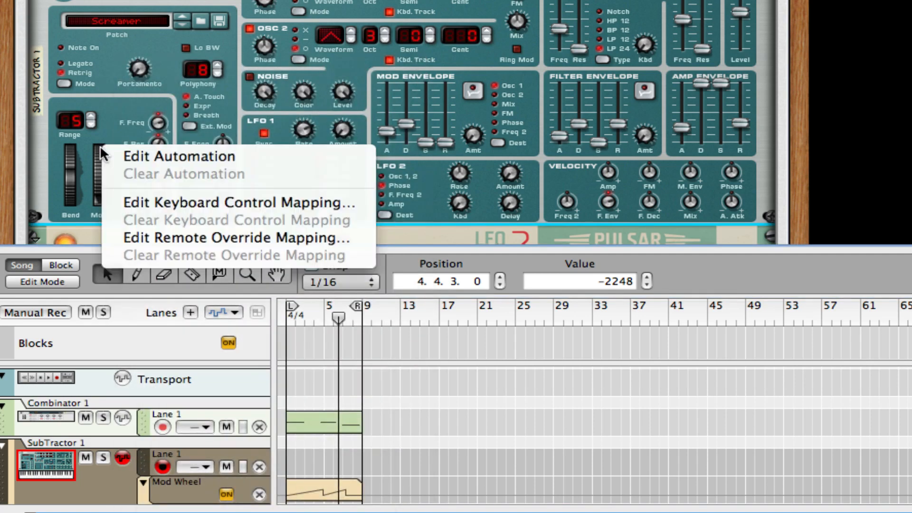
click(192, 155)
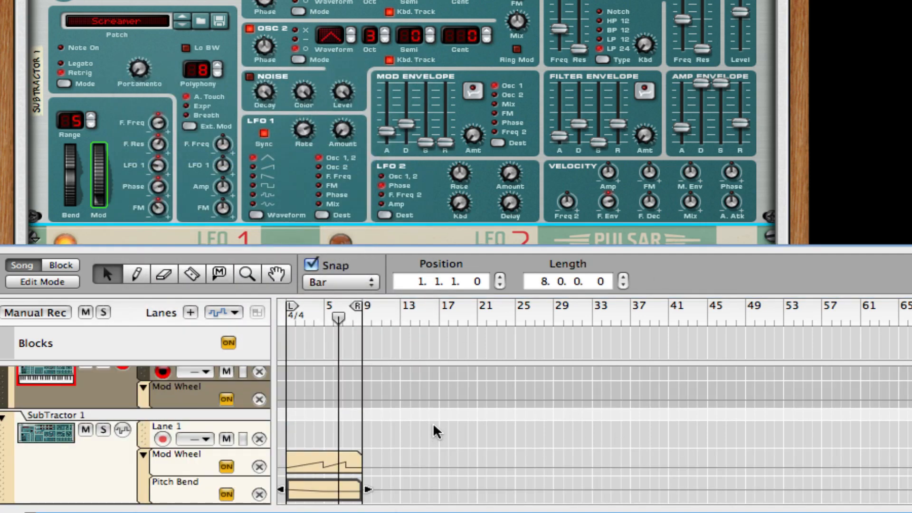
Step: Select both automation clips and move them onto the upper Subtractor track's lanes
drag(403, 454, 310, 468)
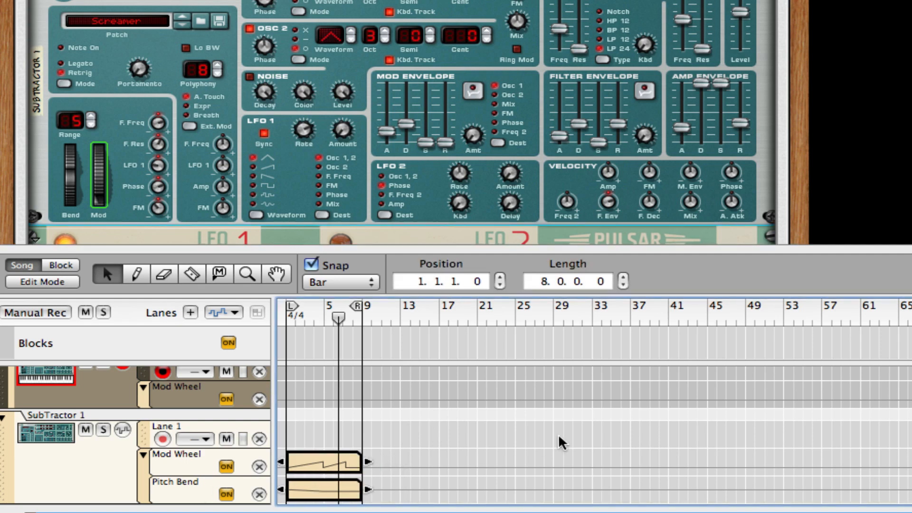
drag(328, 459, 320, 374)
scroll(344, 433, up, 3)
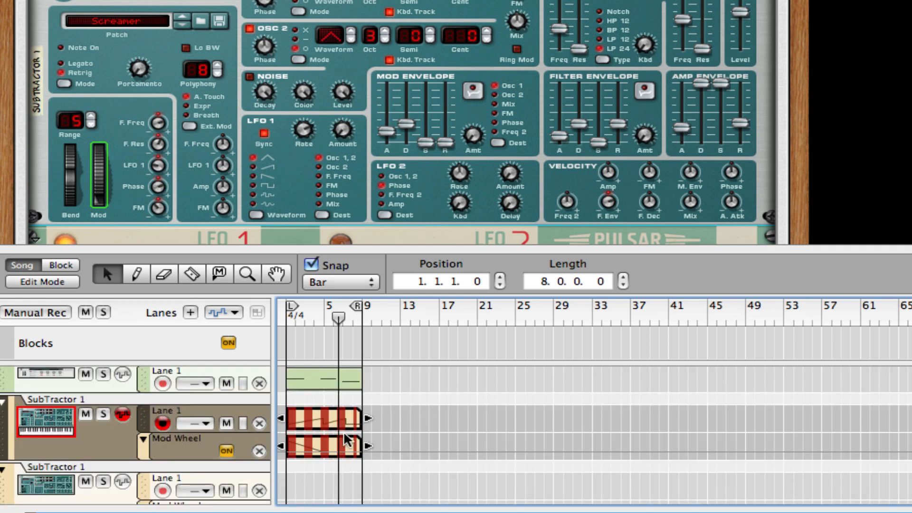
Step: Rewind to the start, select the moved automation clips on the upper Subtractor track and delete them
click(426, 437)
click(281, 311)
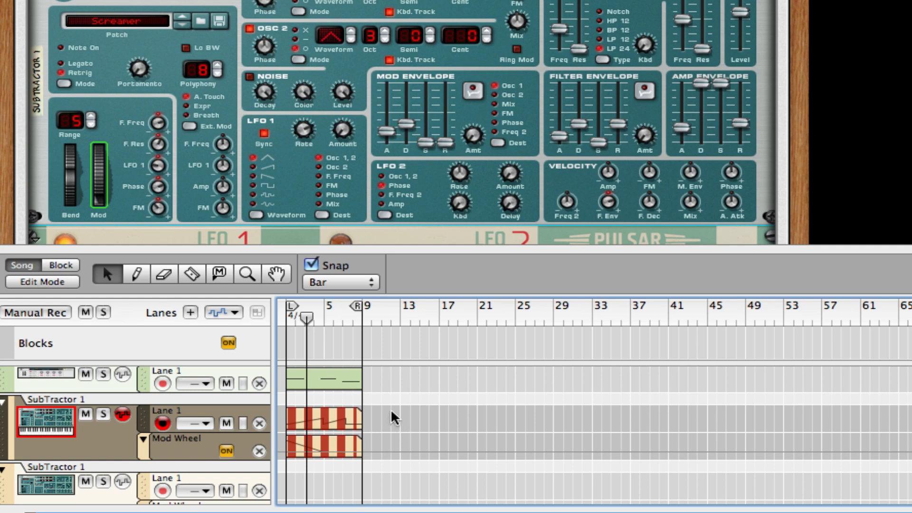
drag(390, 408, 296, 440)
key(Delete)
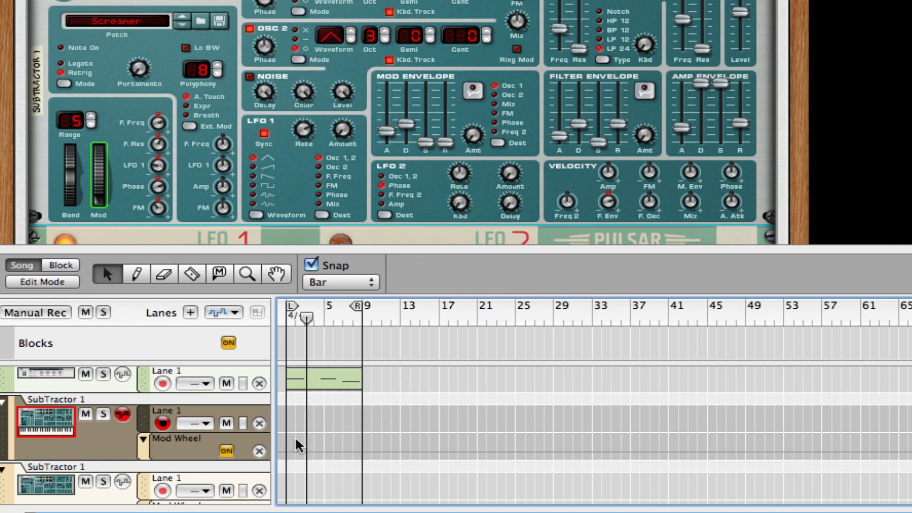
scroll(295, 440, up, 1)
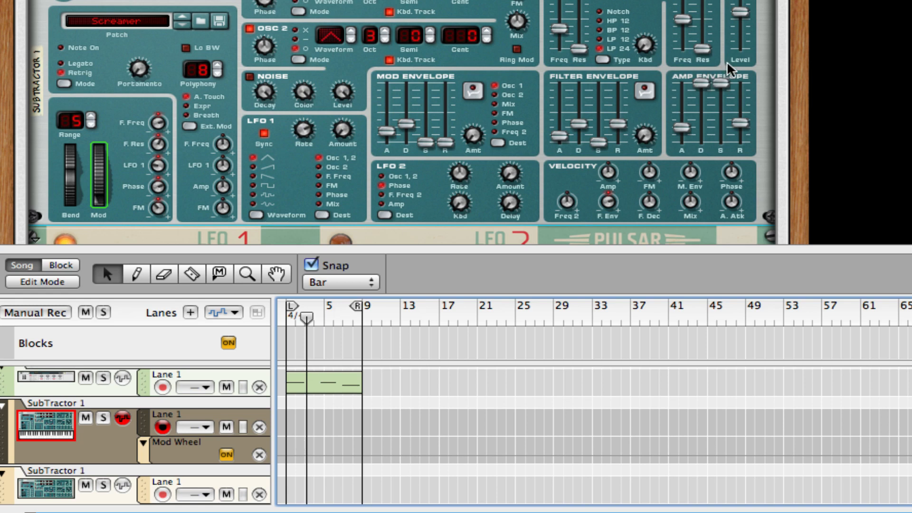
click(640, 79)
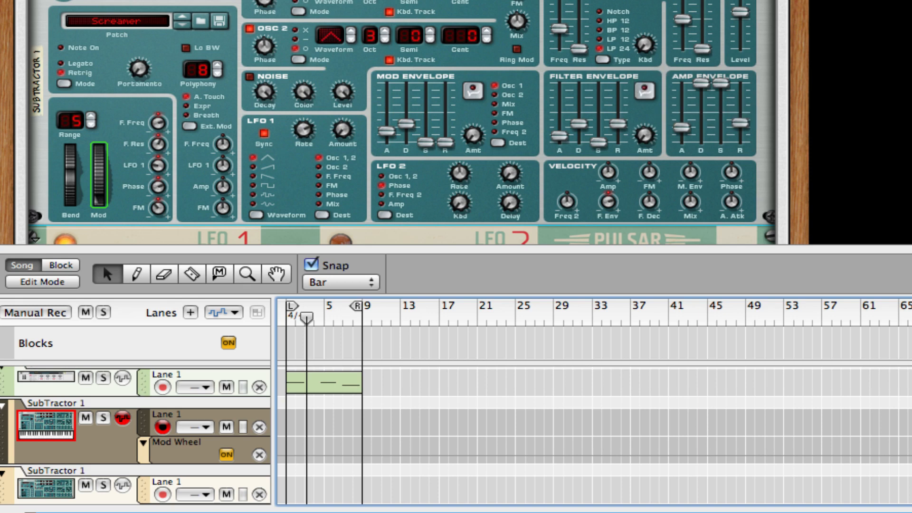